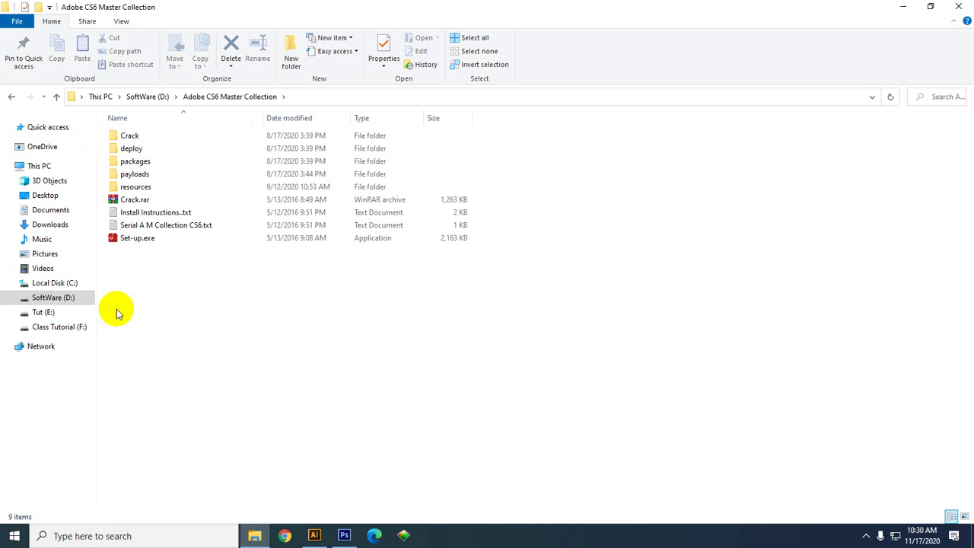
pyautogui.doubleClick(178, 238)
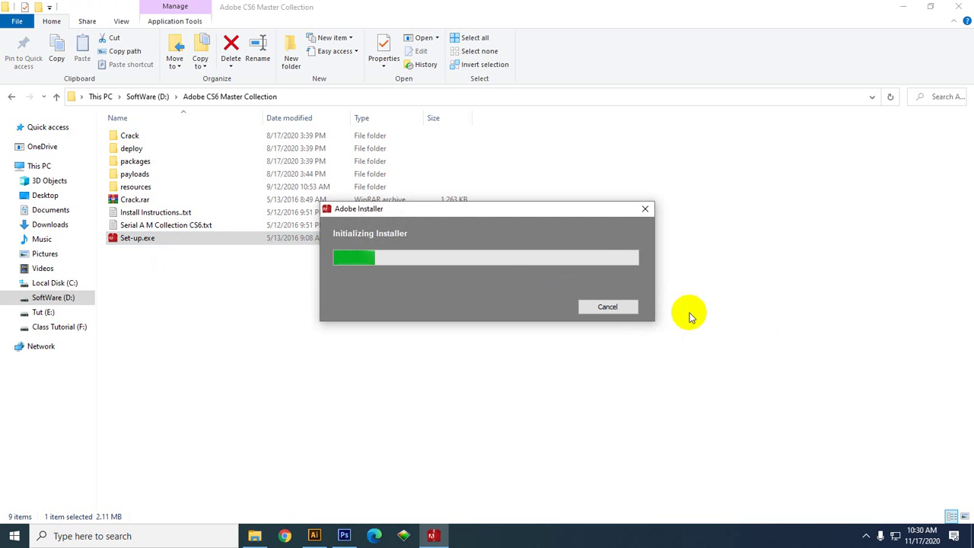
pyautogui.click(613, 306)
pyautogui.click(578, 286)
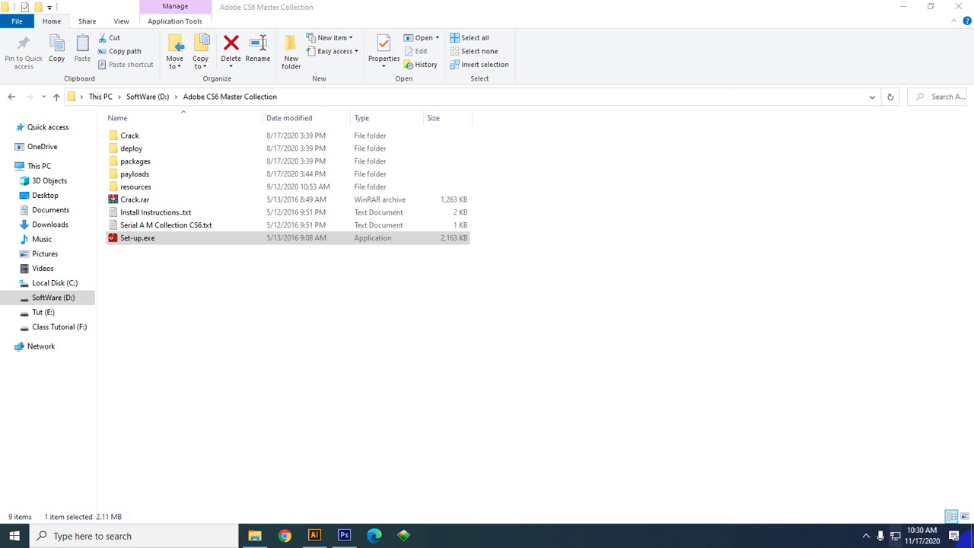
# Step: Disable the Ethernet adapter in Network Connections to take the computer offline
pyautogui.moveTo(909, 538)
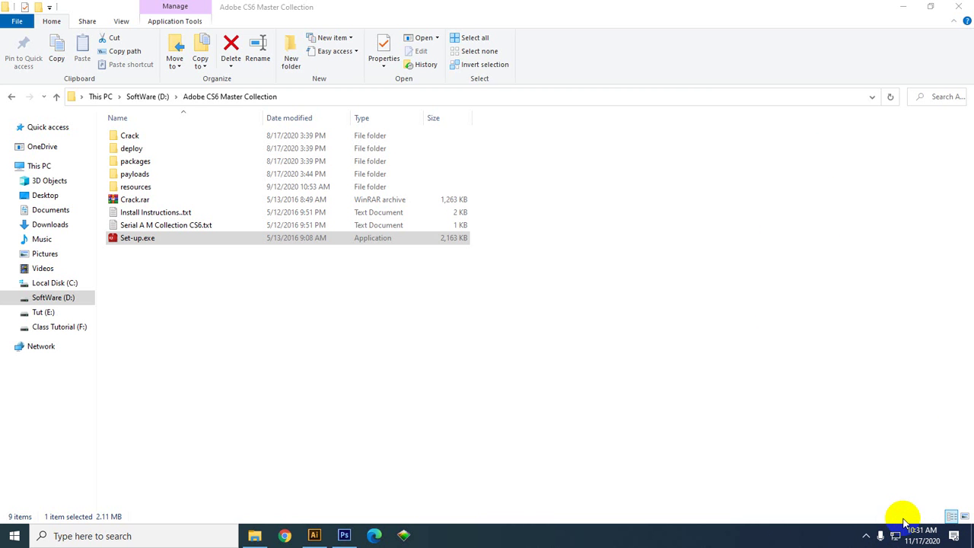
pyautogui.click(865, 536)
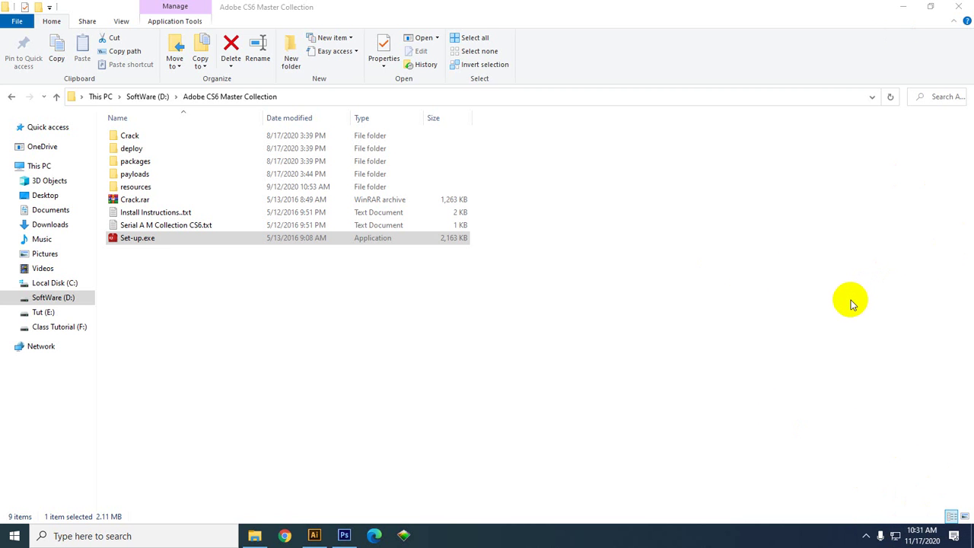
pyautogui.rightClick(894, 540)
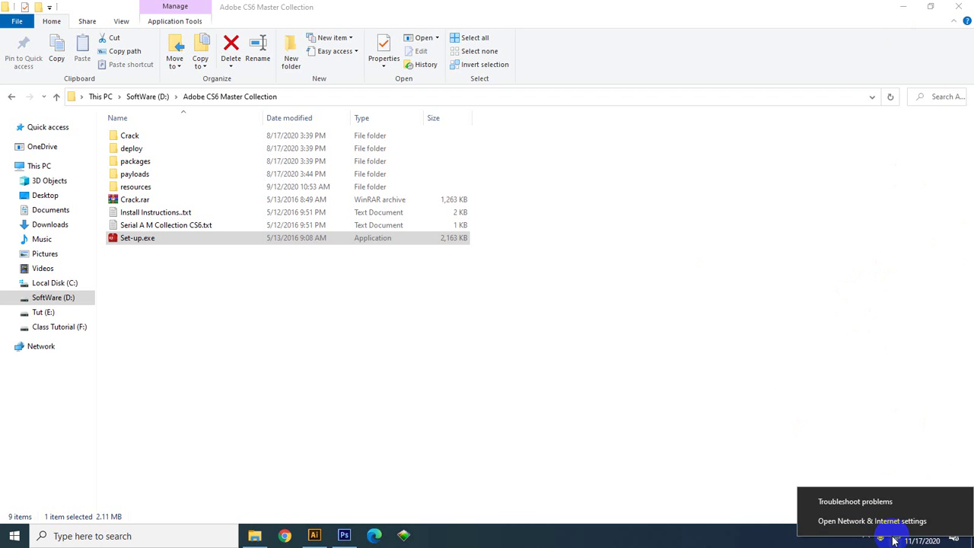
pyautogui.click(845, 521)
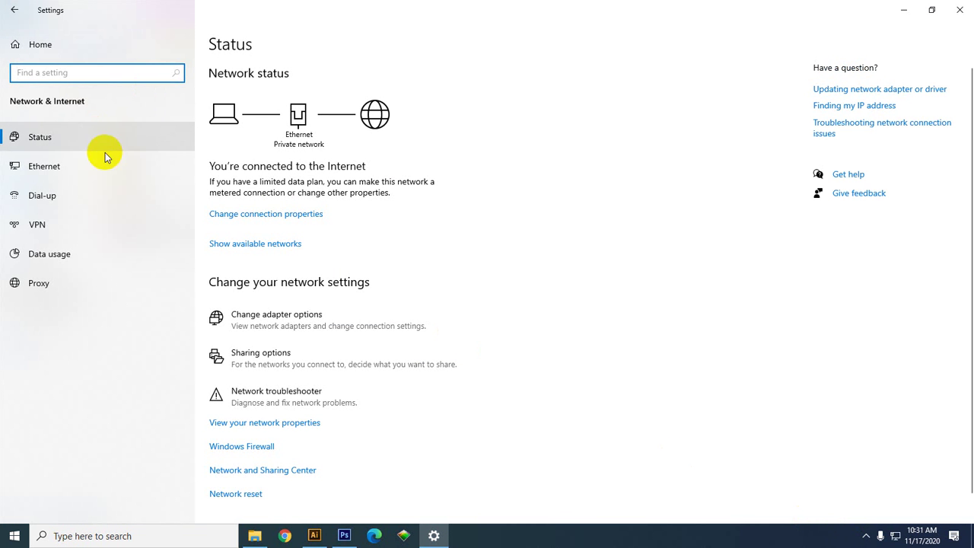
pyautogui.click(46, 169)
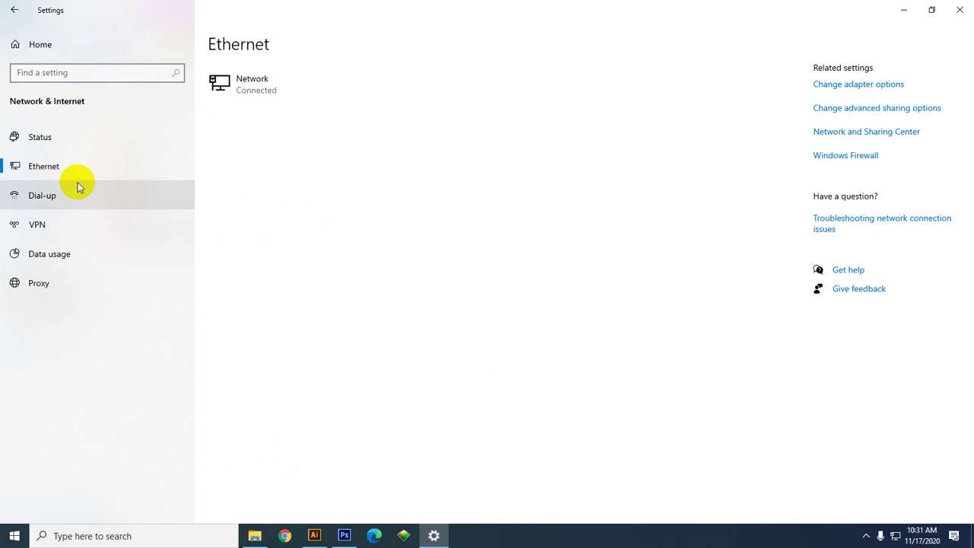
pyautogui.click(848, 88)
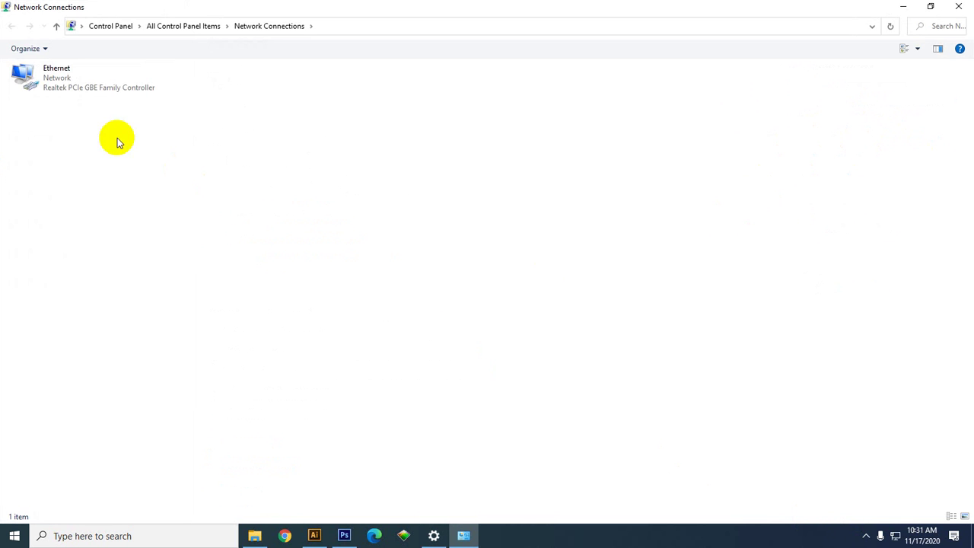
pyautogui.click(48, 70)
pyautogui.rightClick(48, 70)
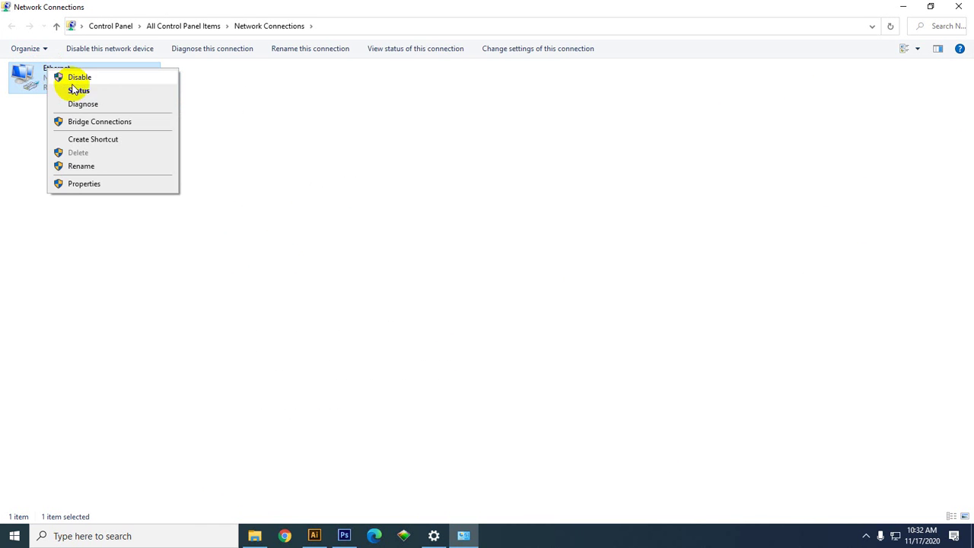
pyautogui.click(91, 79)
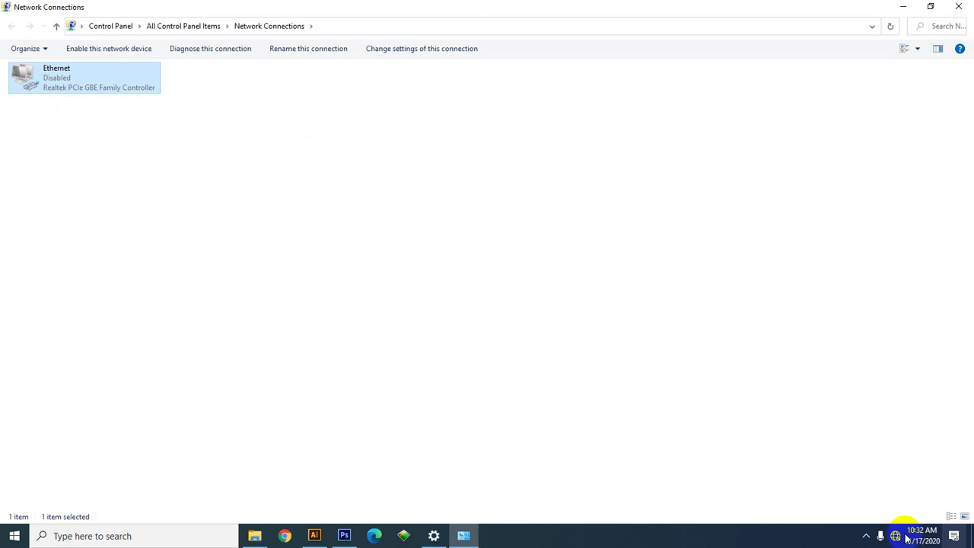
pyautogui.click(866, 535)
pyautogui.rightClick(868, 537)
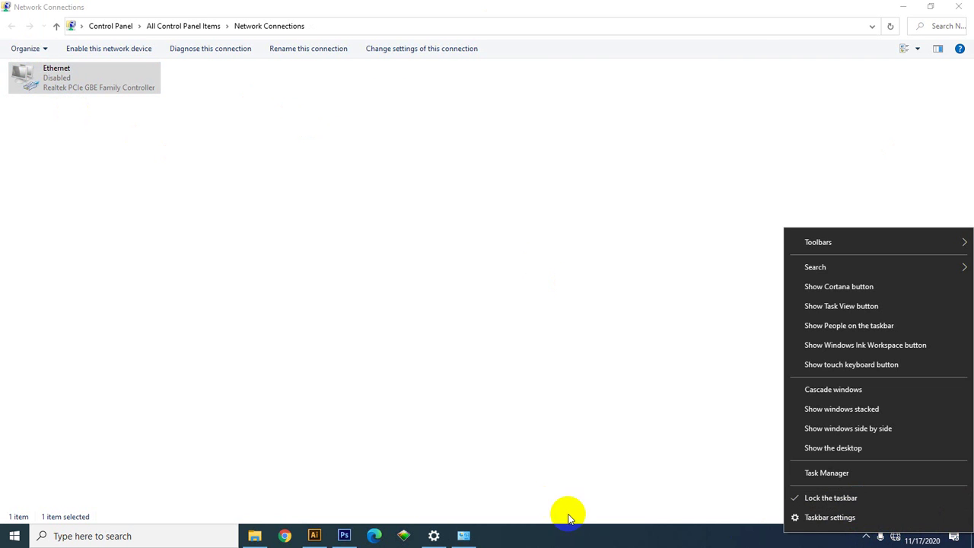
pyautogui.click(679, 544)
pyautogui.rightClick(891, 536)
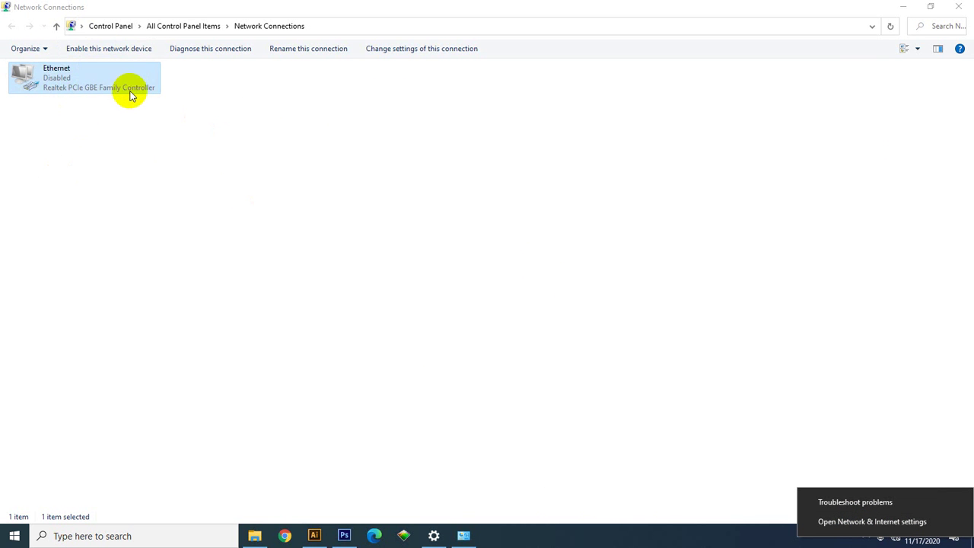
pyautogui.click(282, 130)
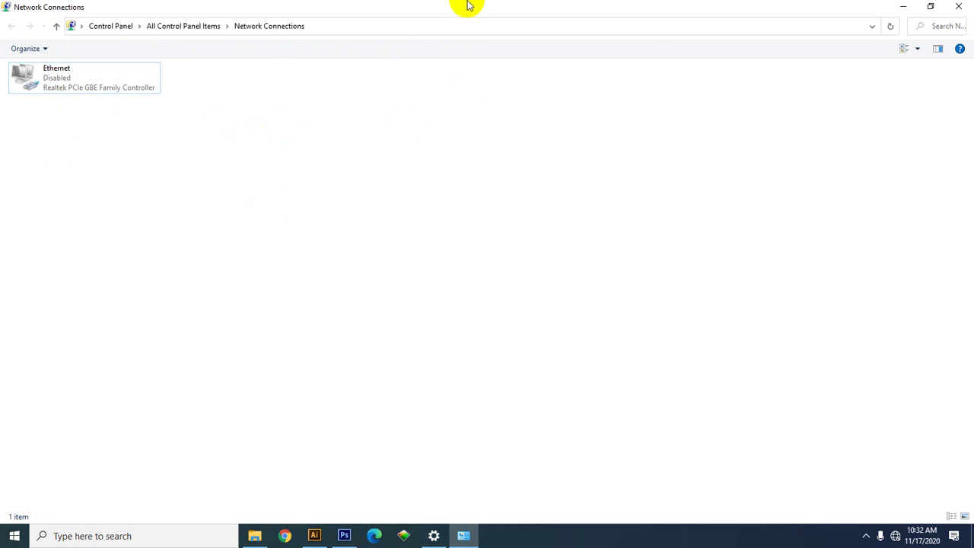
# Step: Return to the Adobe CS6 Master Collection folder in File Explorer and run Set-up.exe
pyautogui.click(903, 7)
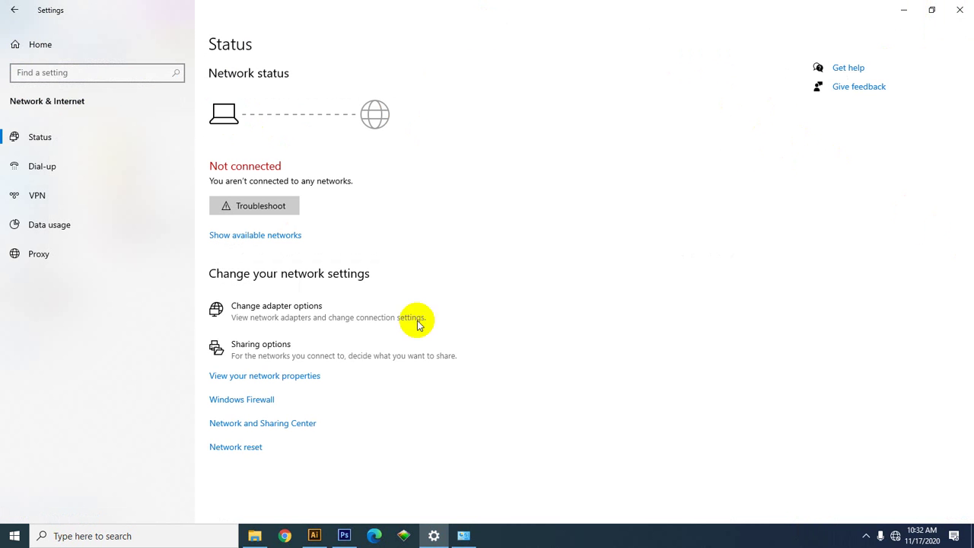
pyautogui.click(255, 535)
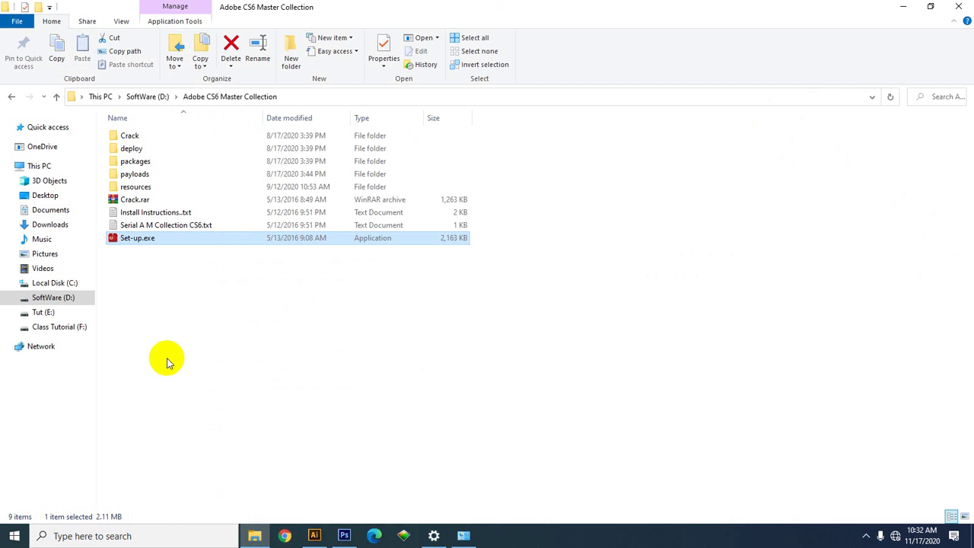
pyautogui.doubleClick(145, 245)
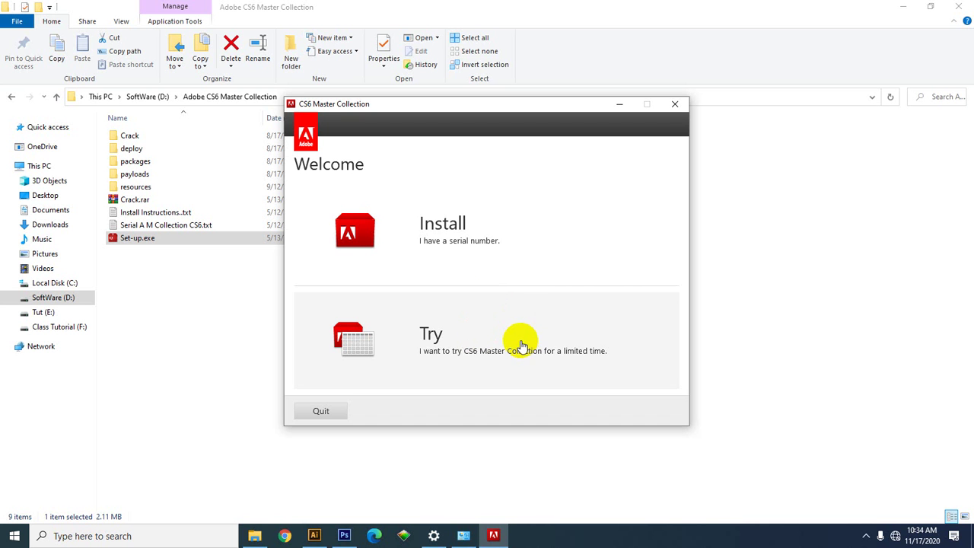
# Step: Choose the Try option for CS6 Master Collection and accept the Adobe Software License Agreement
pyautogui.click(427, 335)
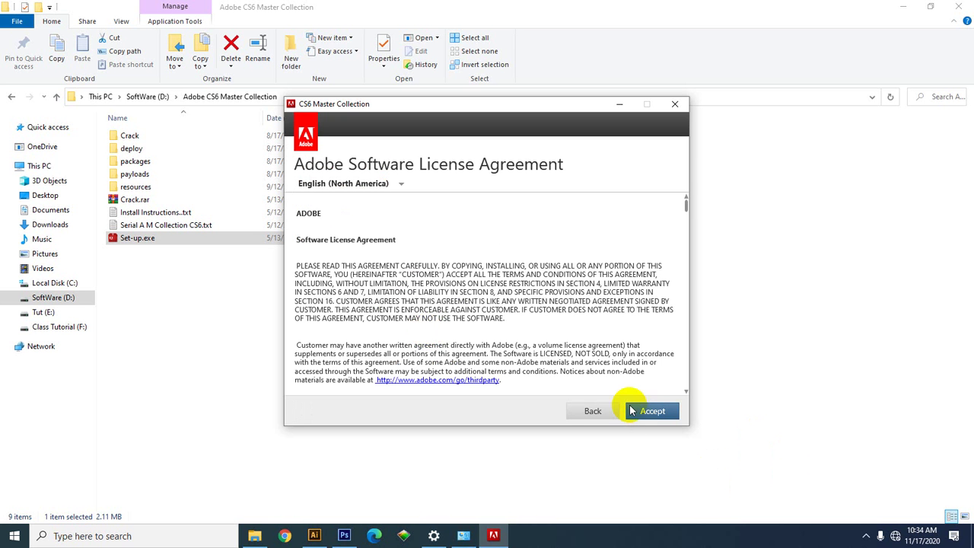
pyautogui.scroll(-10, 376, 314)
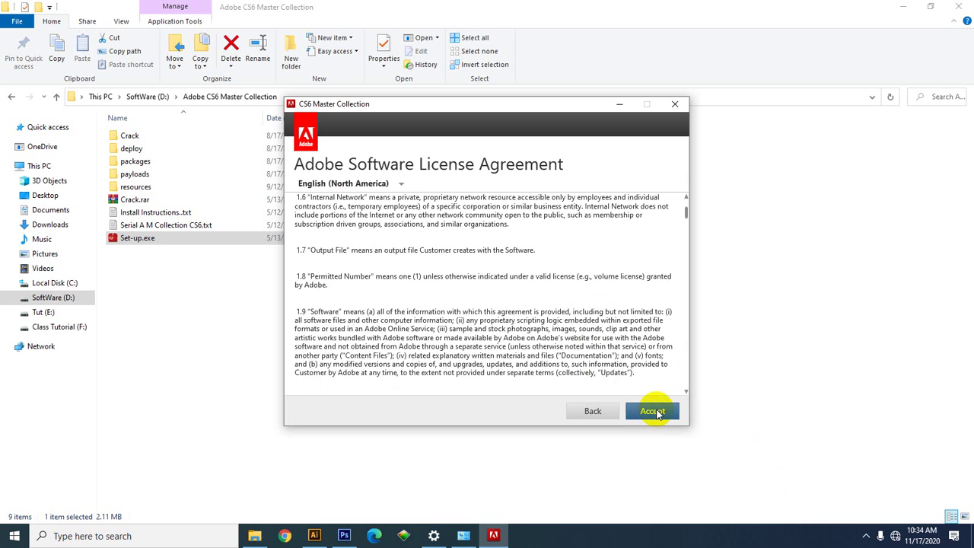
pyautogui.click(652, 411)
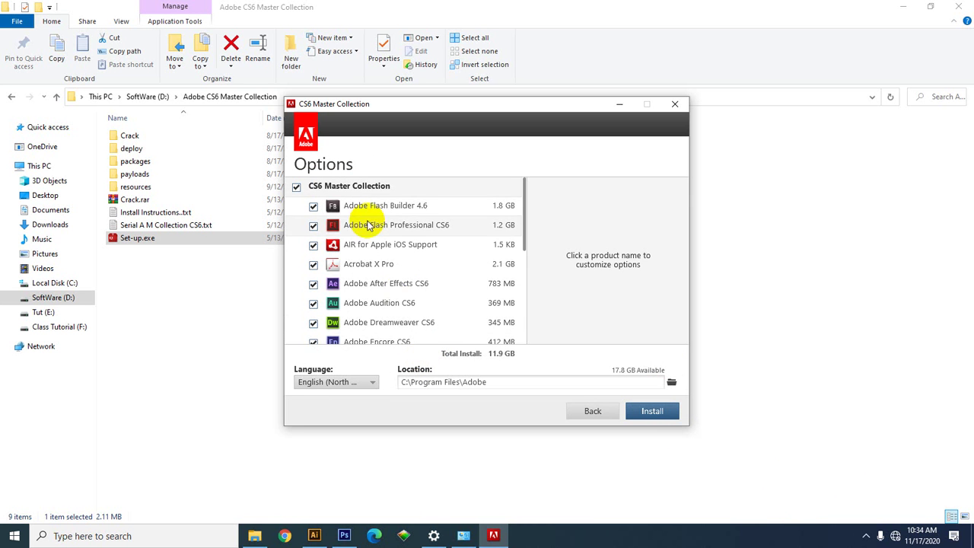
# Step: Deselect all CS6 Master Collection products in the installer's Options list
pyautogui.scroll(-5, 369, 320)
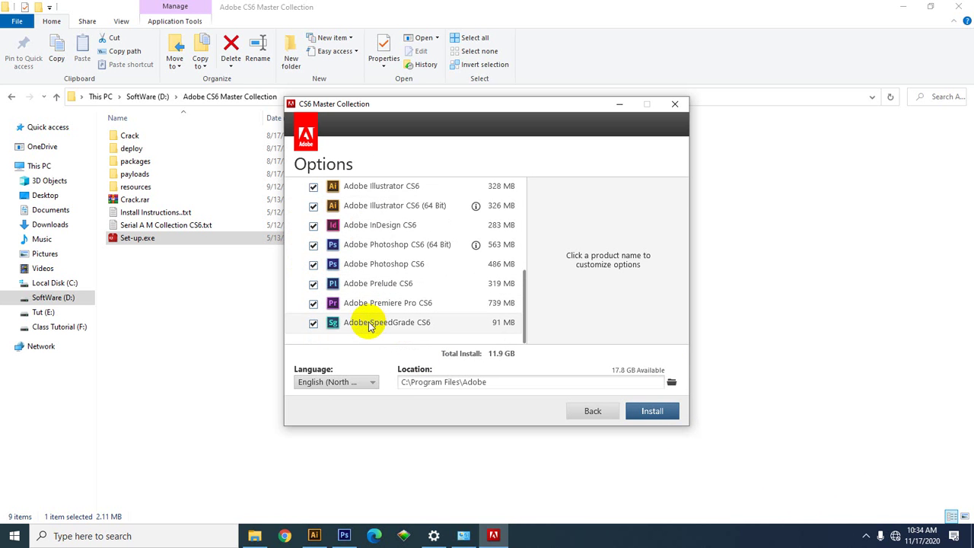
pyautogui.scroll(5, 370, 326)
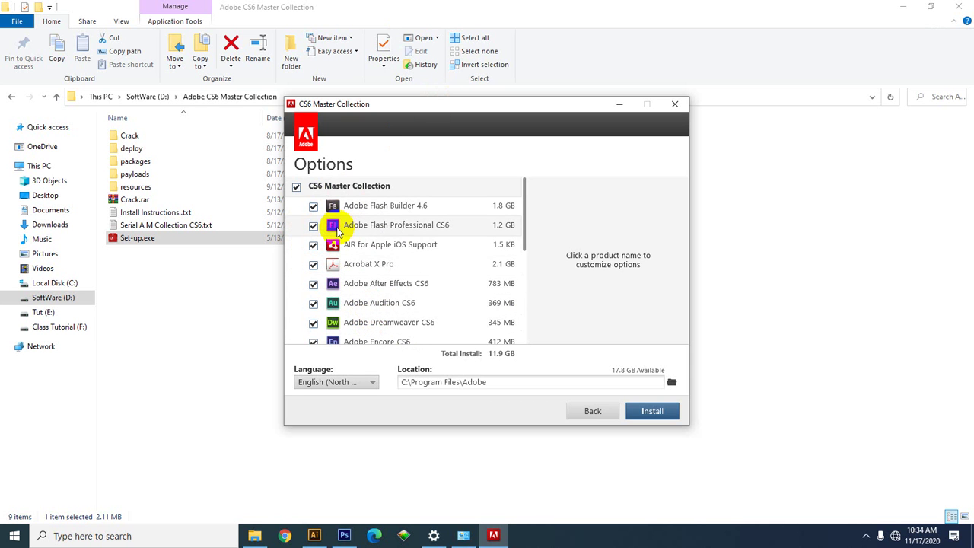
pyautogui.click(296, 189)
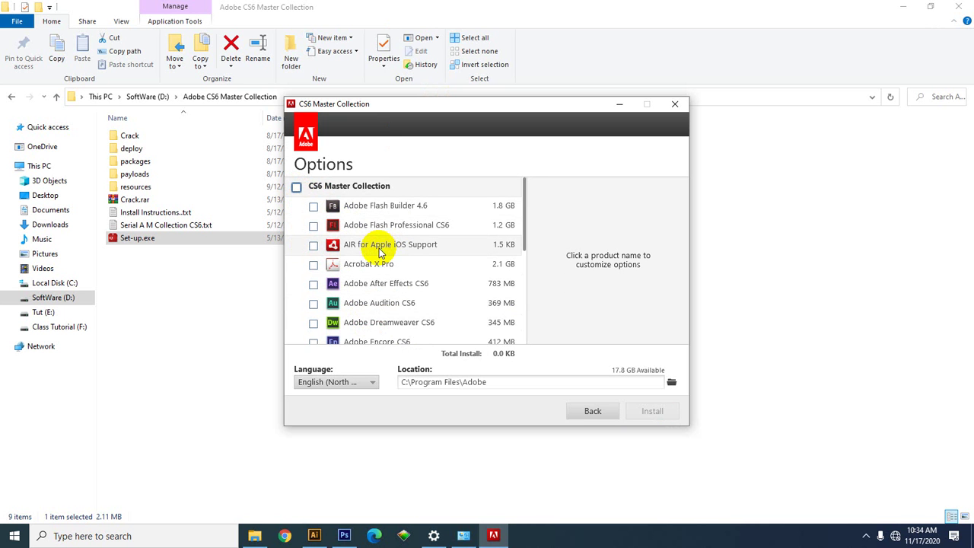
pyautogui.scroll(-1, 378, 256)
pyautogui.scroll(-2, 378, 255)
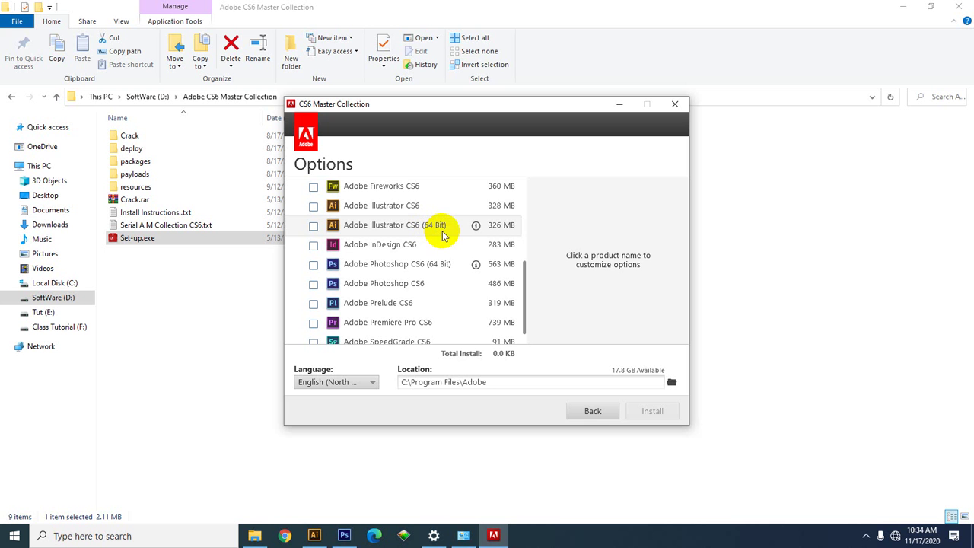
# Step: Minimize the open windows and check the computer's system type in the properties of This PC
pyautogui.click(903, 7)
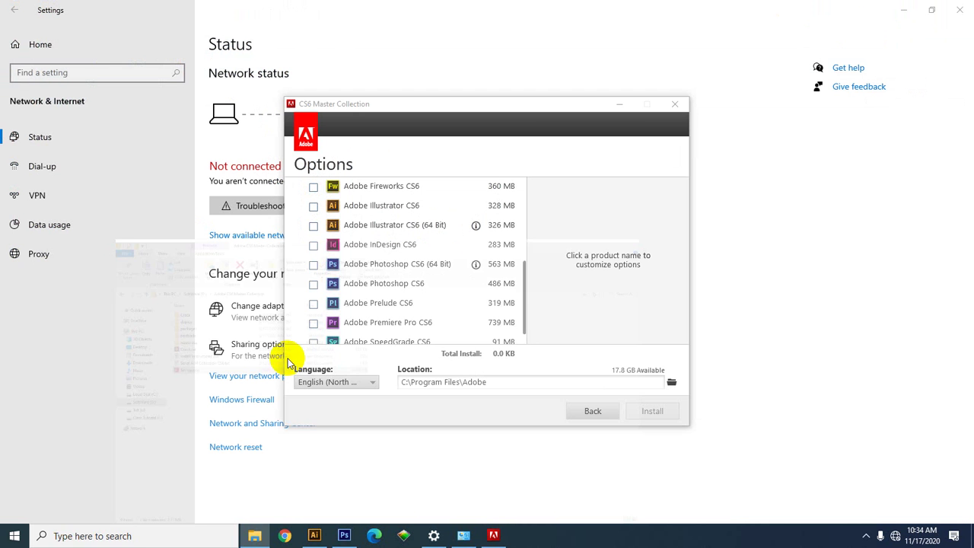
pyautogui.click(903, 10)
pyautogui.rightClick(22, 22)
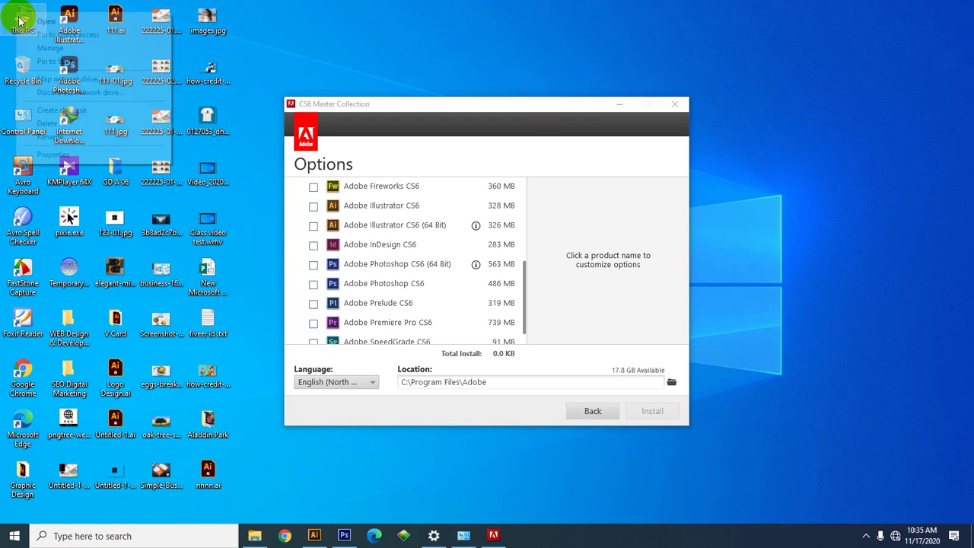
pyautogui.click(53, 155)
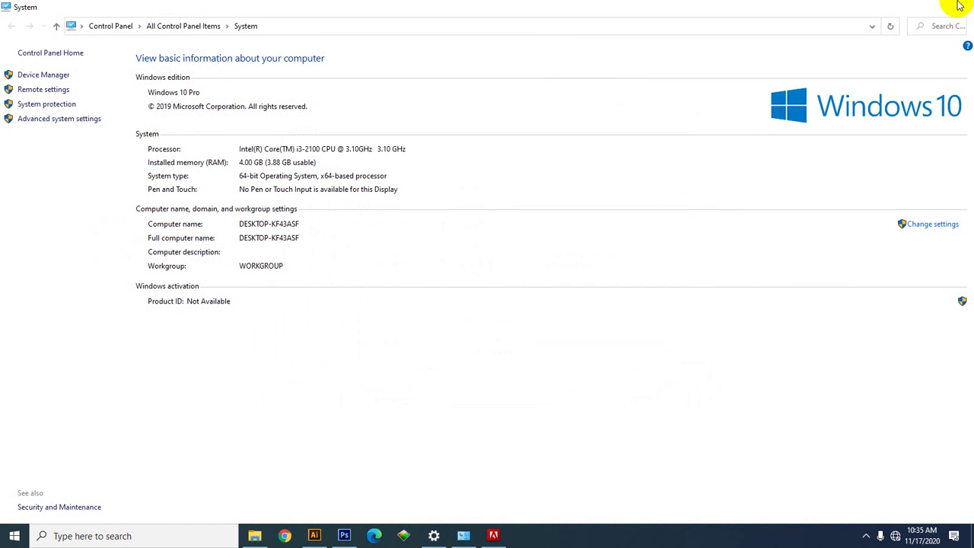
pyautogui.click(957, 7)
pyautogui.rightClick(21, 19)
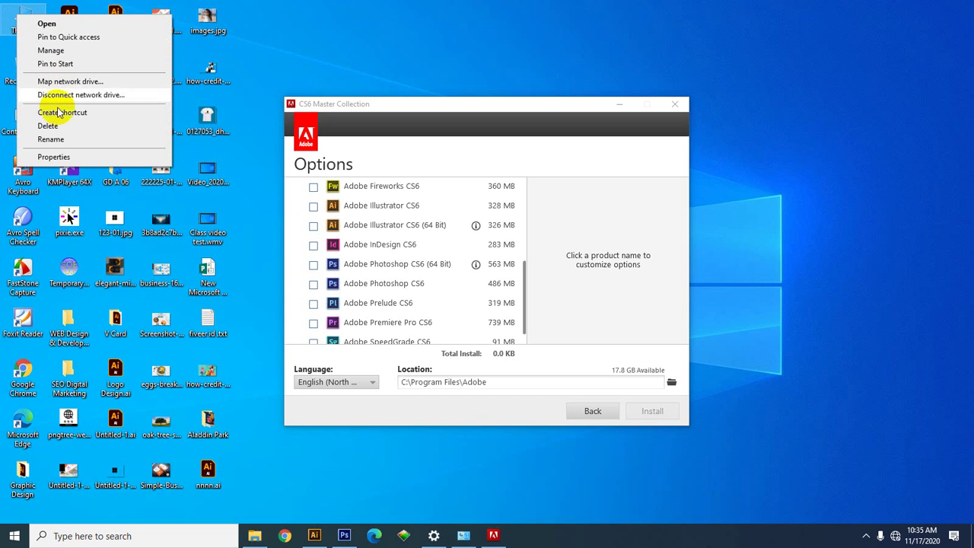
pyautogui.click(67, 157)
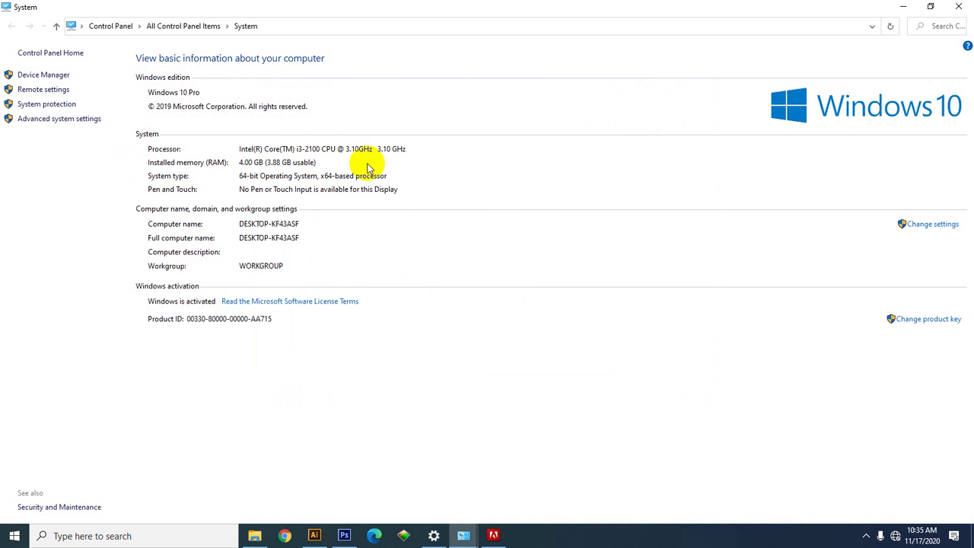
pyautogui.click(960, 7)
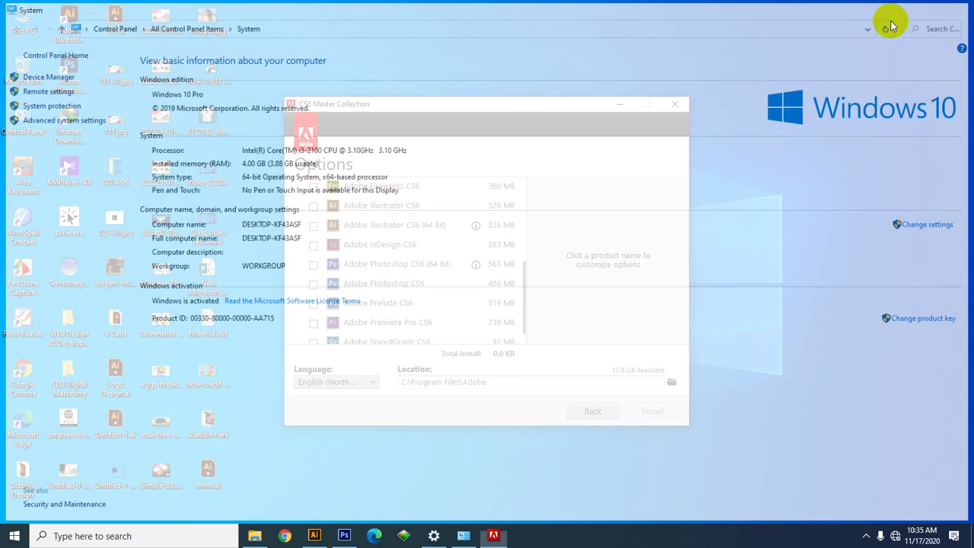
# Step: Select only Adobe Illustrator CS6 (64 Bit) and Adobe Photoshop CS6 (64 Bit), excluding the regular Photoshop CS6, and start the installation
pyautogui.scroll(5, 320, 304)
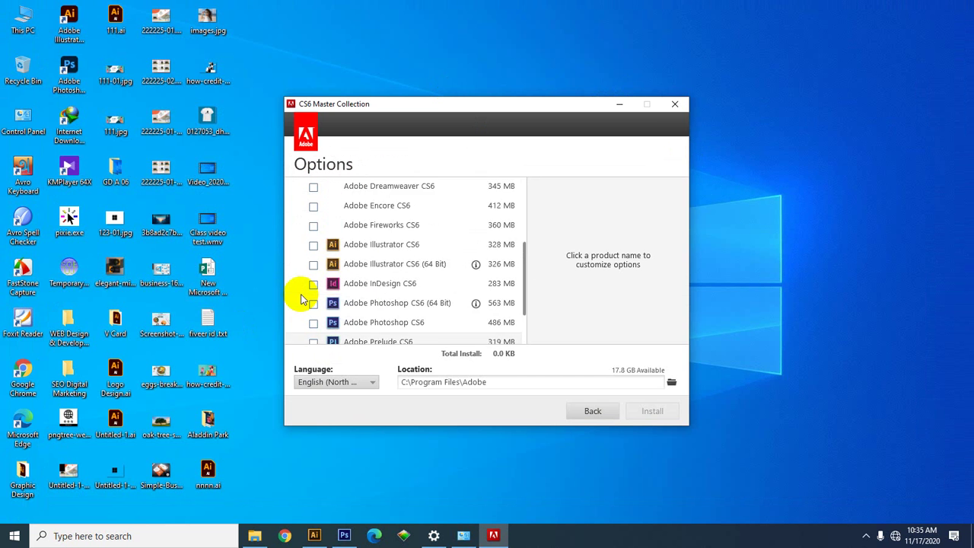
pyautogui.scroll(-3, 330, 220)
pyautogui.scroll(-2, 330, 216)
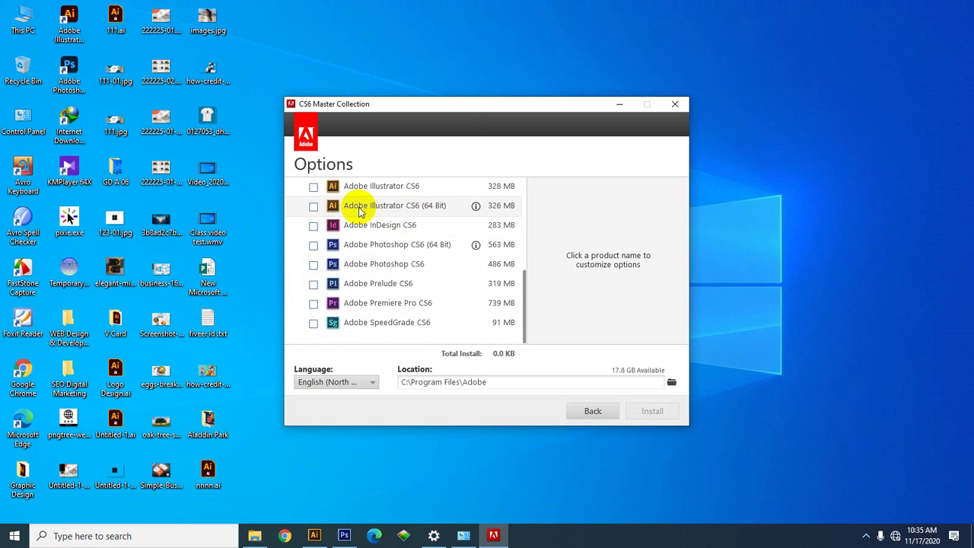
pyautogui.click(313, 206)
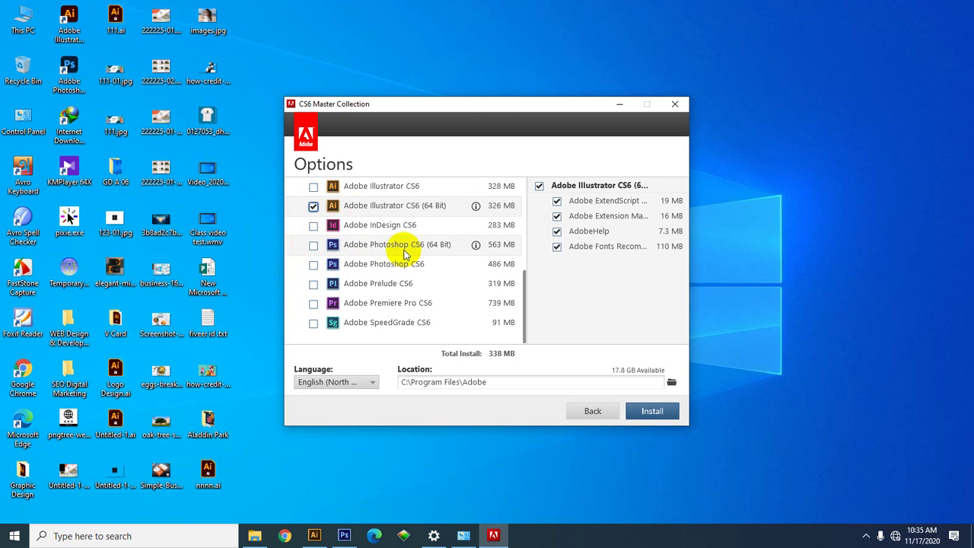
pyautogui.click(313, 244)
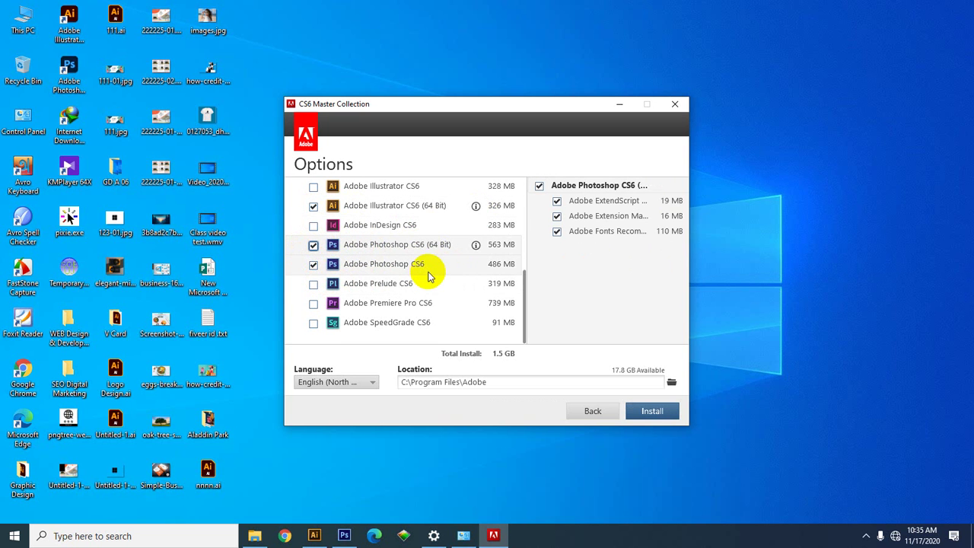
pyautogui.click(312, 264)
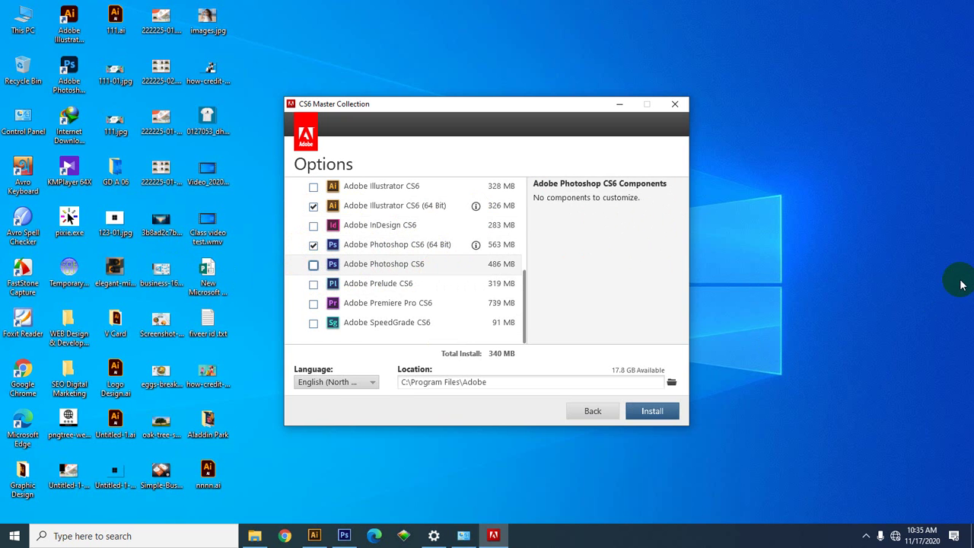
pyautogui.click(652, 416)
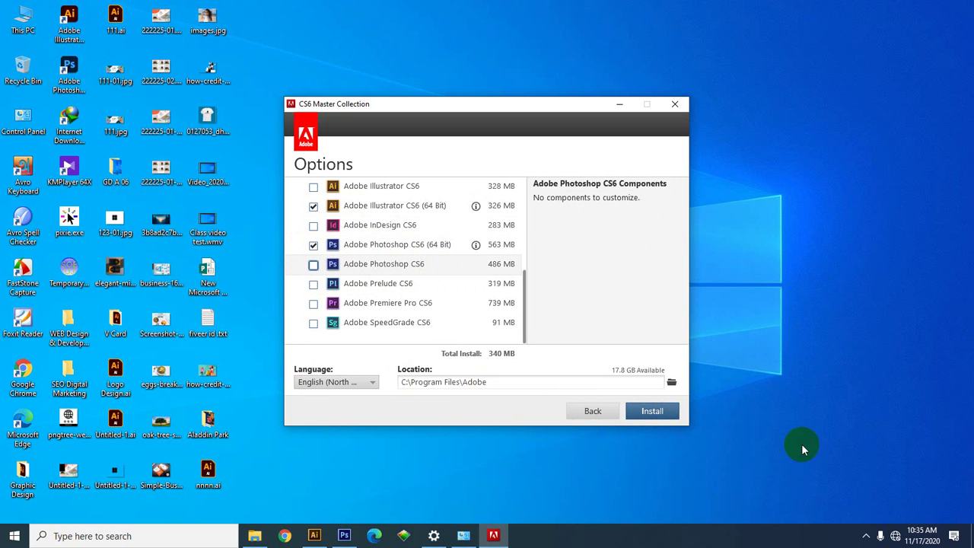
# Step: Quit the CS6 Master Collection installer without installing and refresh the desktop
pyautogui.click(360, 388)
pyautogui.click(360, 388)
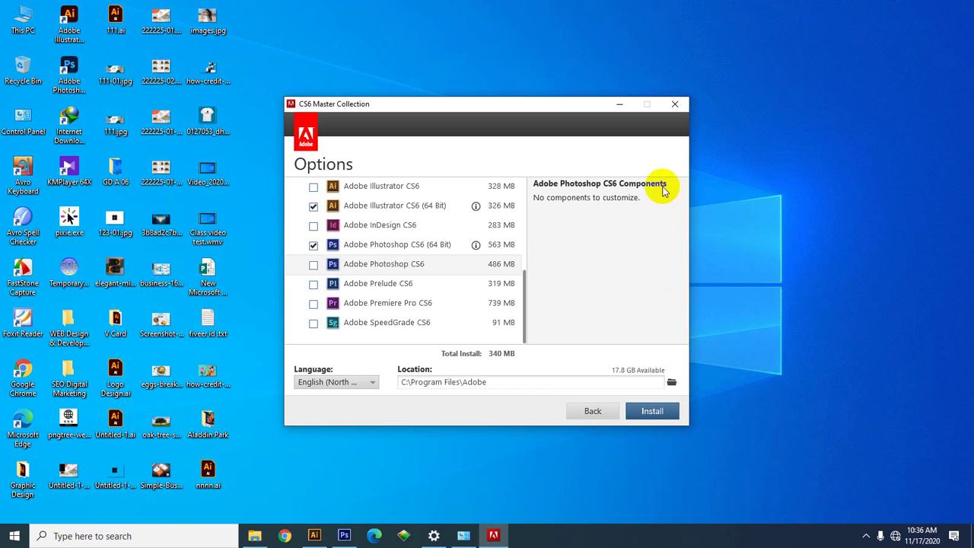
pyautogui.click(838, 139)
pyautogui.click(675, 108)
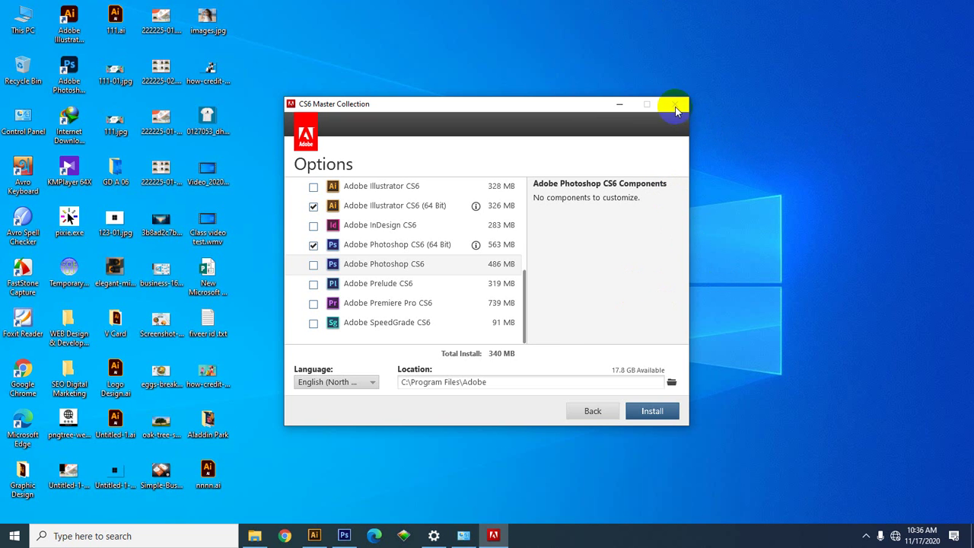
pyautogui.click(518, 306)
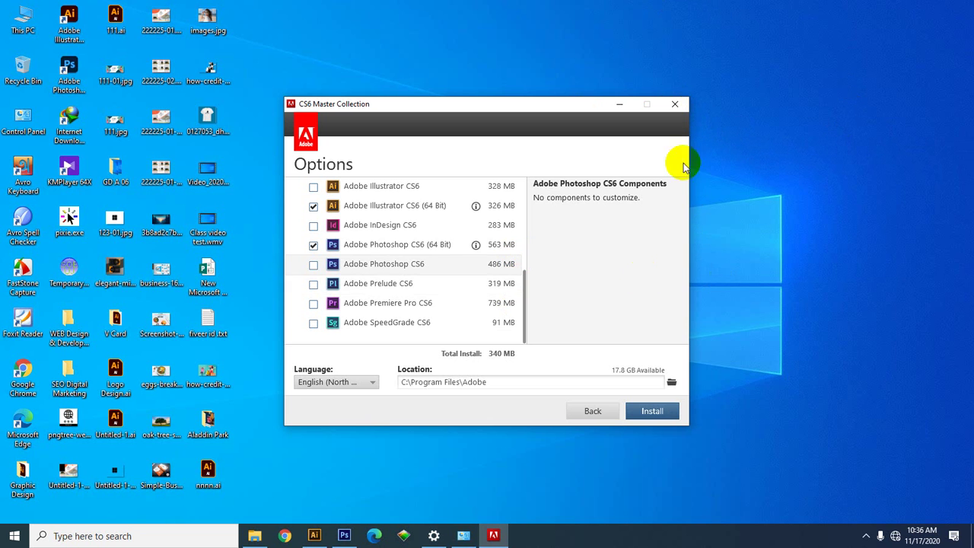
pyautogui.click(592, 410)
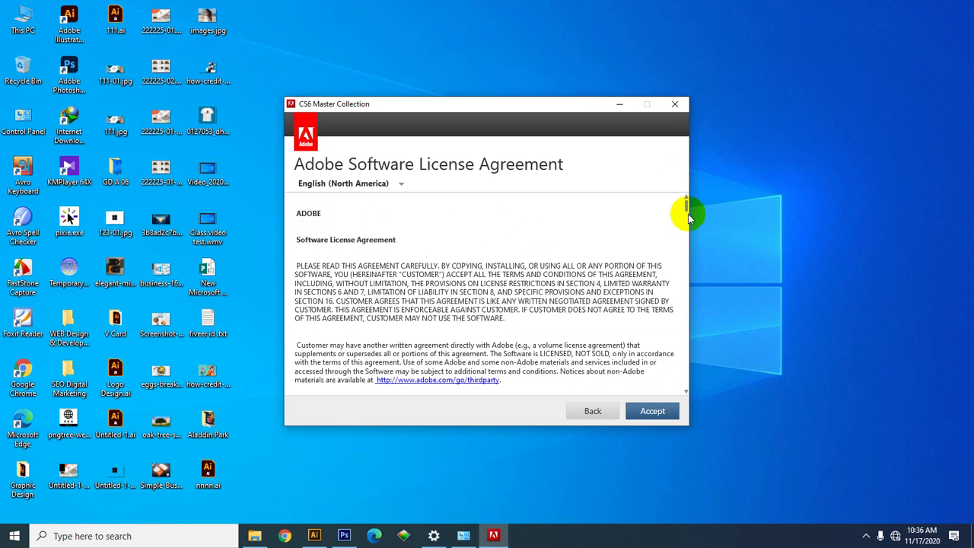
pyautogui.click(680, 106)
pyautogui.click(568, 307)
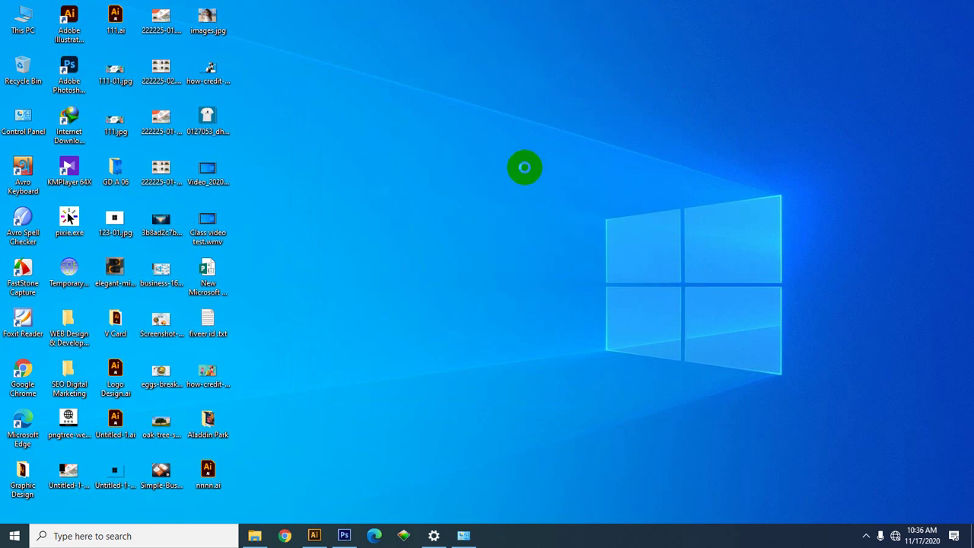
pyautogui.rightClick(492, 117)
pyautogui.click(522, 152)
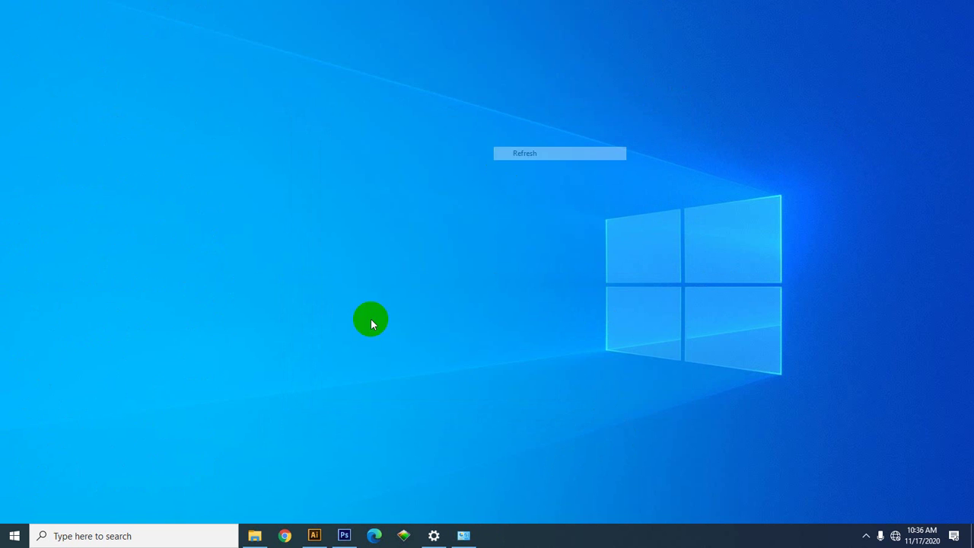
# Step: Copy amtlib.dll from the Crack\64-bit subfolder of Adobe CS6 Master Collection on drive D
pyautogui.click(253, 536)
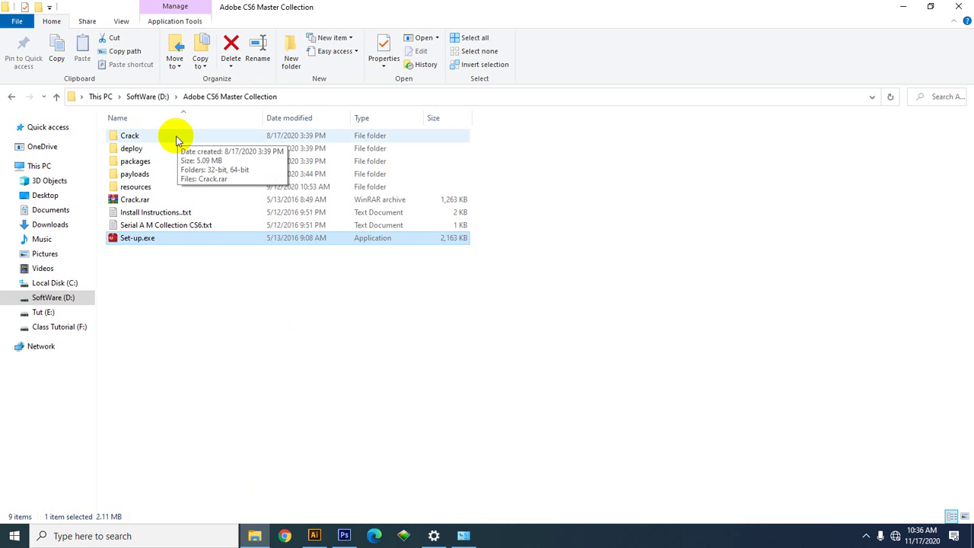
pyautogui.doubleClick(129, 136)
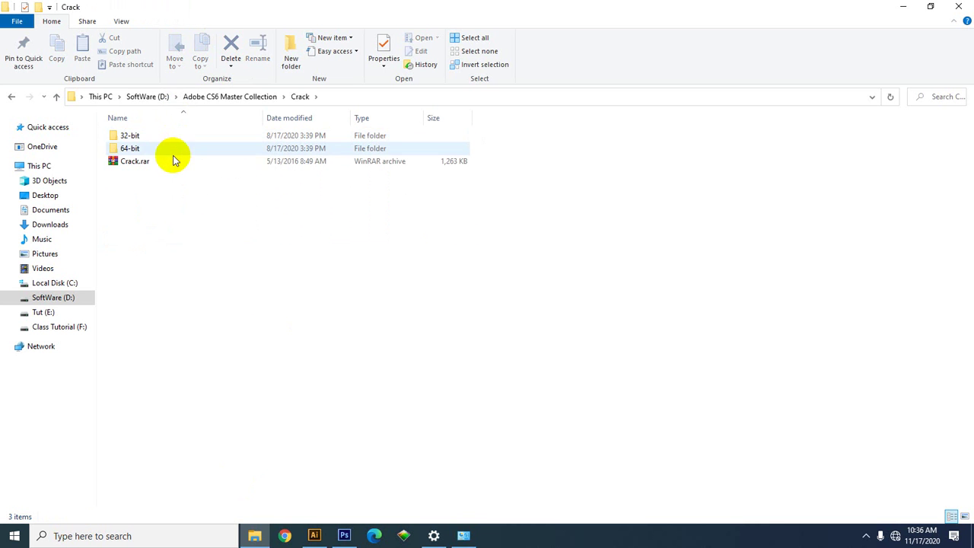
pyautogui.doubleClick(128, 151)
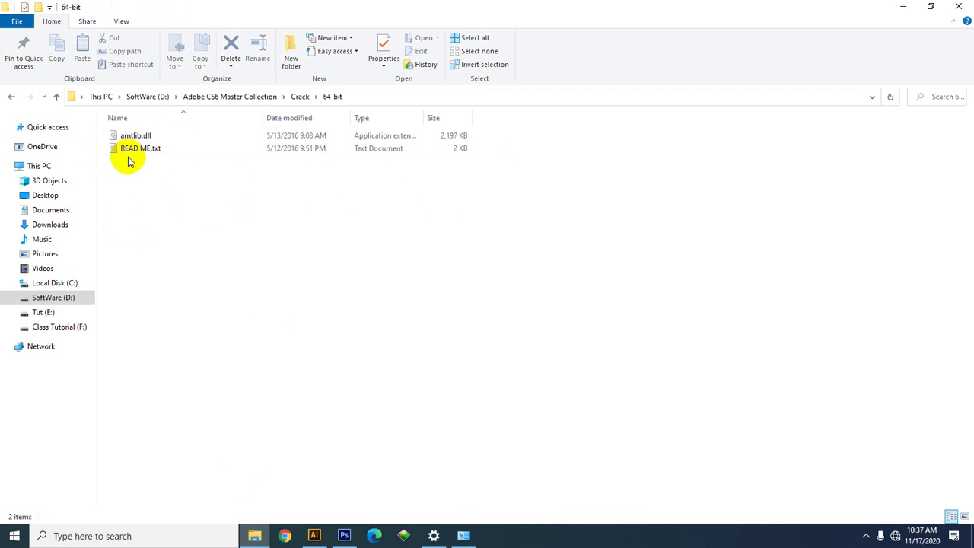
pyautogui.click(138, 135)
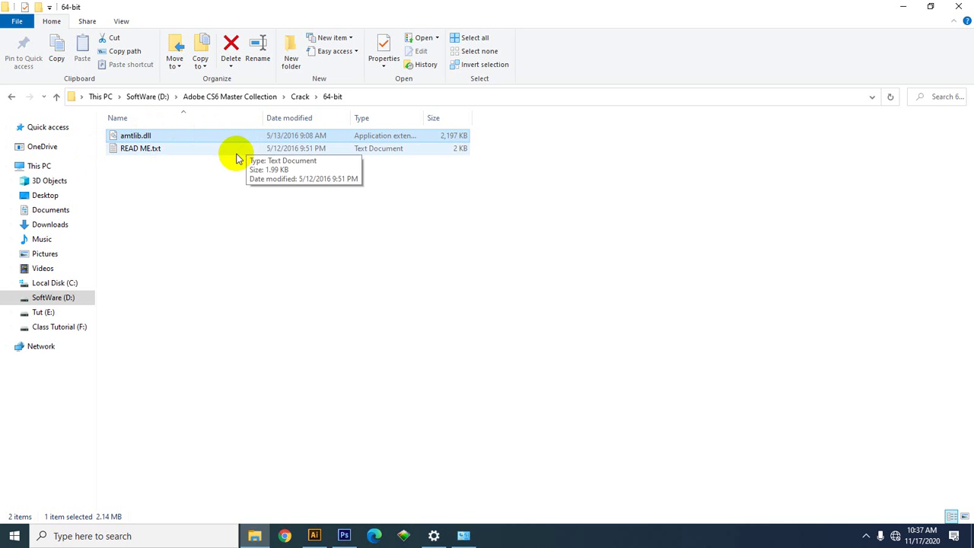
pyautogui.hotkey('ctrl', 'c')
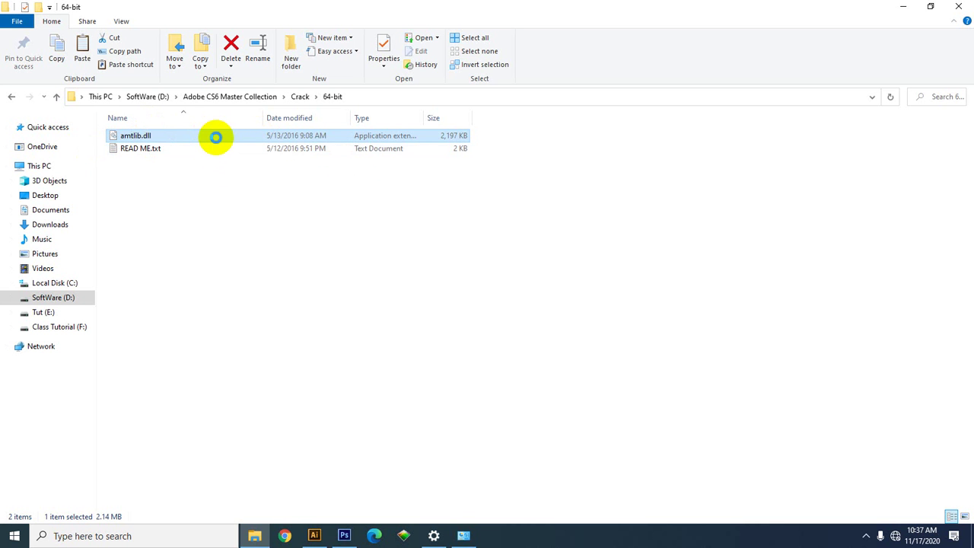
pyautogui.hotkey('shift', 'F10')
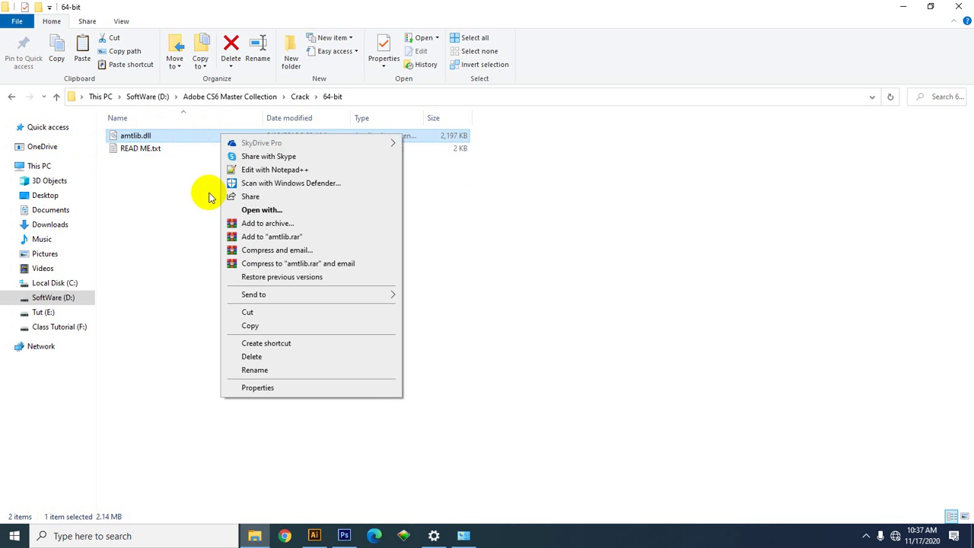
pyautogui.click(273, 325)
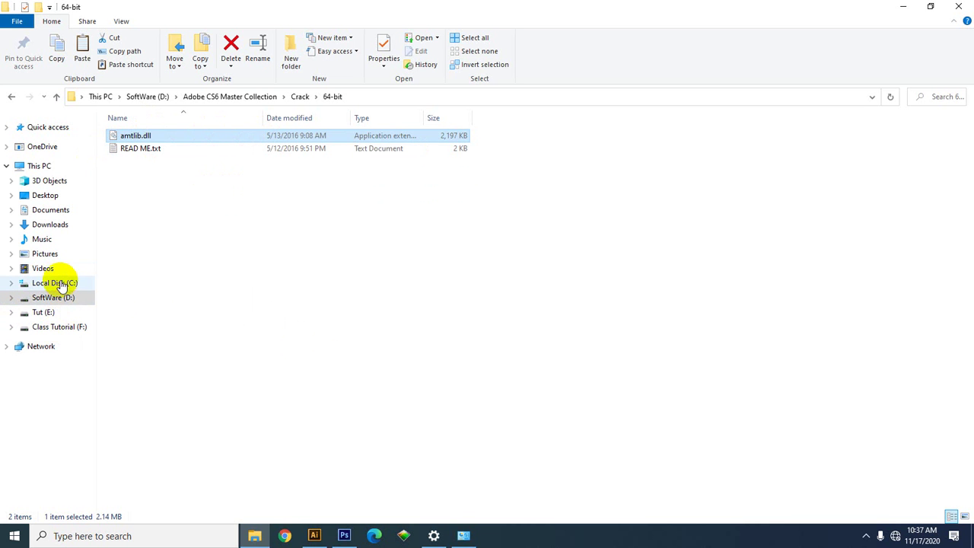
# Step: Open the folder C:\Program Files\Adobe\Adobe Illustrator CS6 (64 Bit)\Support Files\Contents\Windows
pyautogui.click(55, 283)
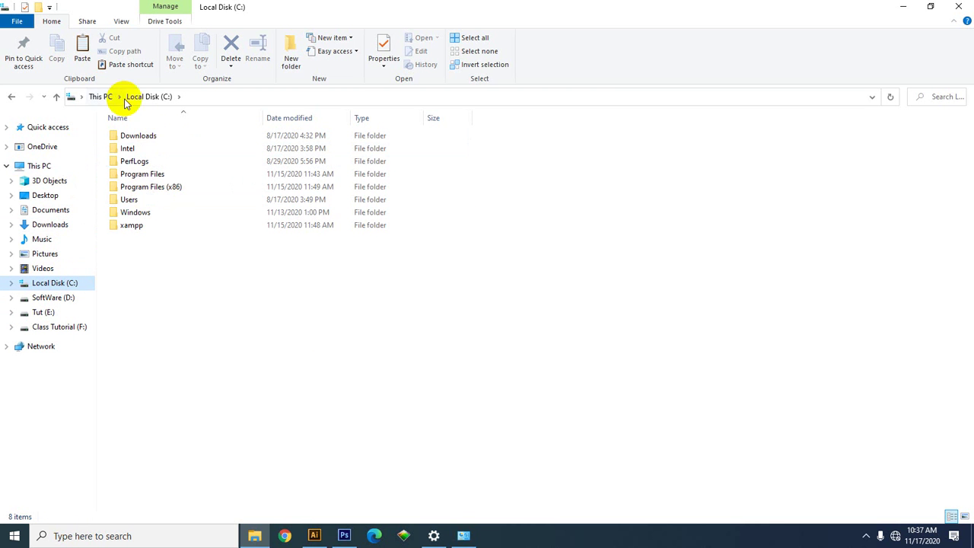
pyautogui.click(150, 202)
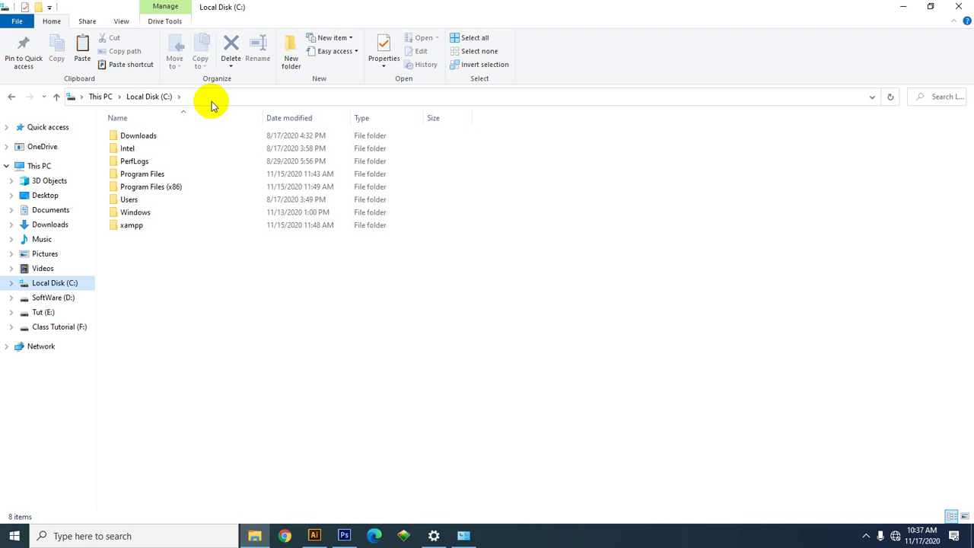
pyautogui.click(156, 174)
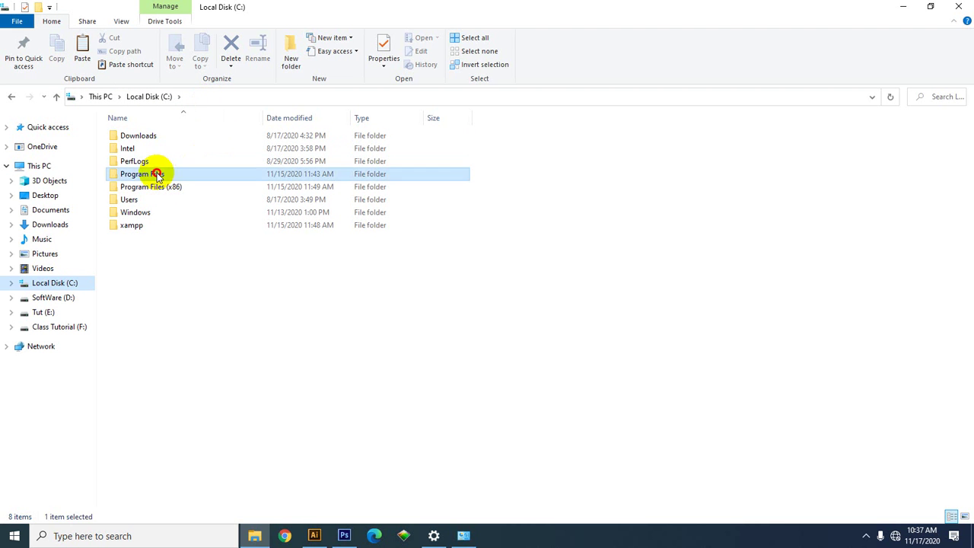
pyautogui.doubleClick(156, 174)
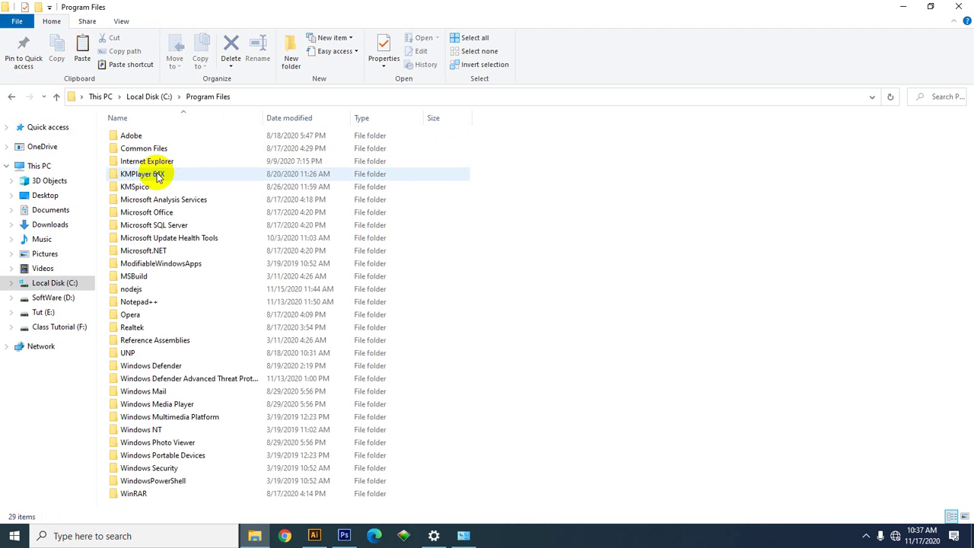
pyautogui.doubleClick(133, 138)
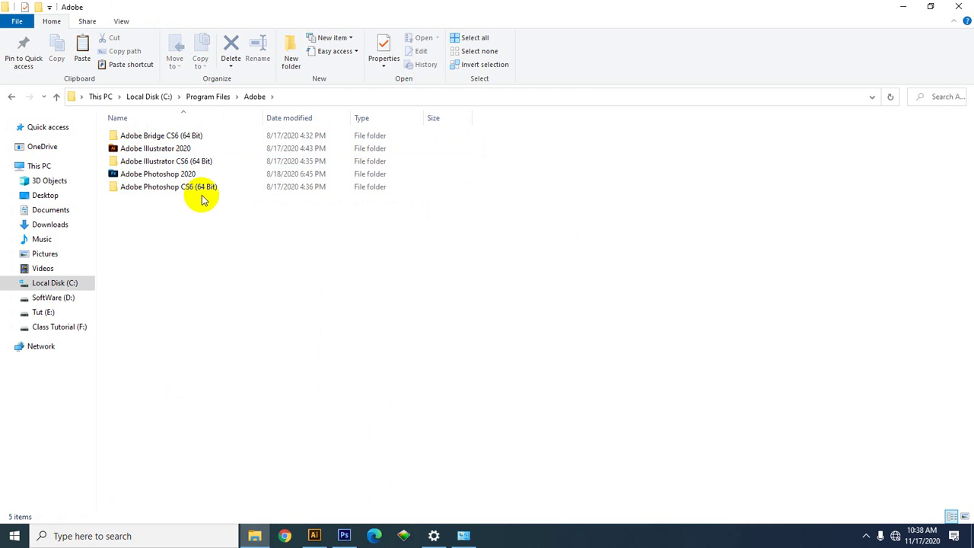
pyautogui.doubleClick(174, 165)
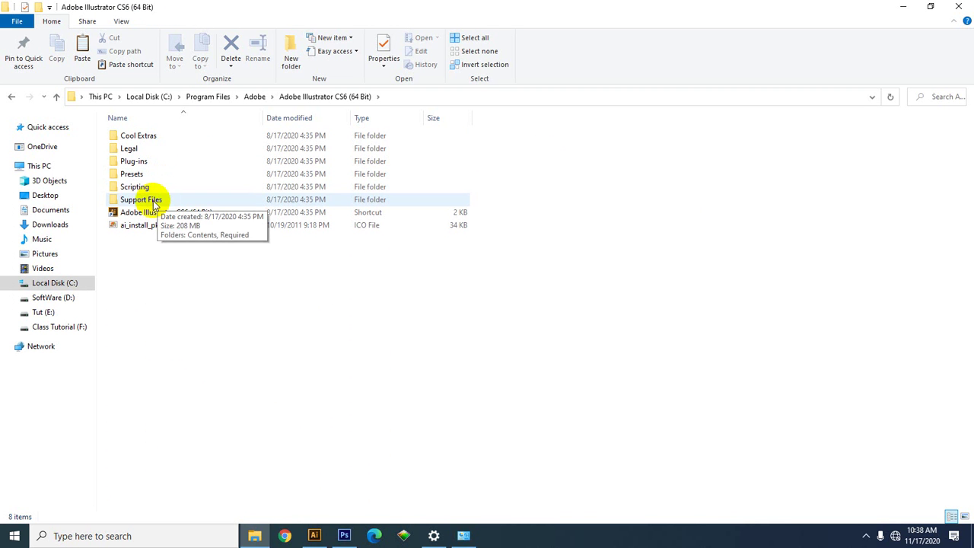
pyautogui.doubleClick(155, 202)
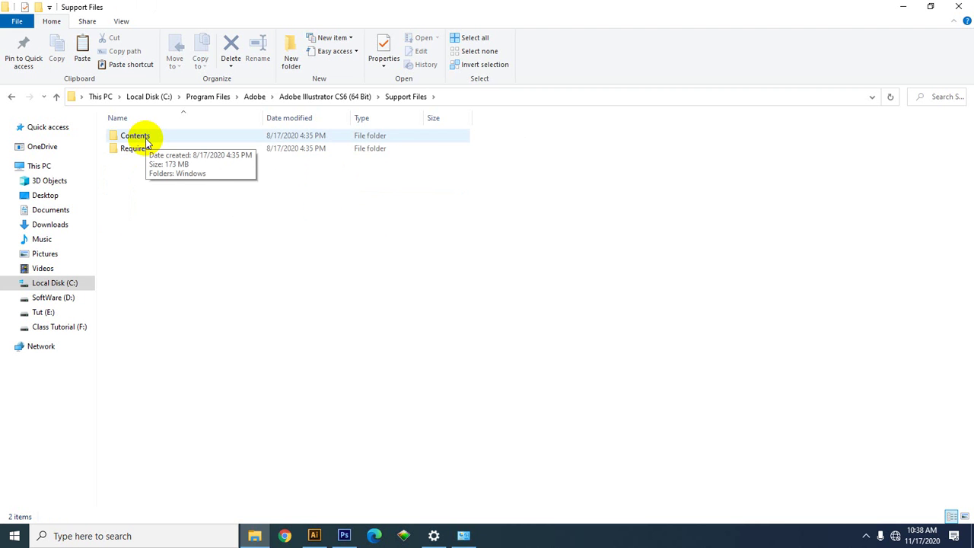
pyautogui.doubleClick(145, 139)
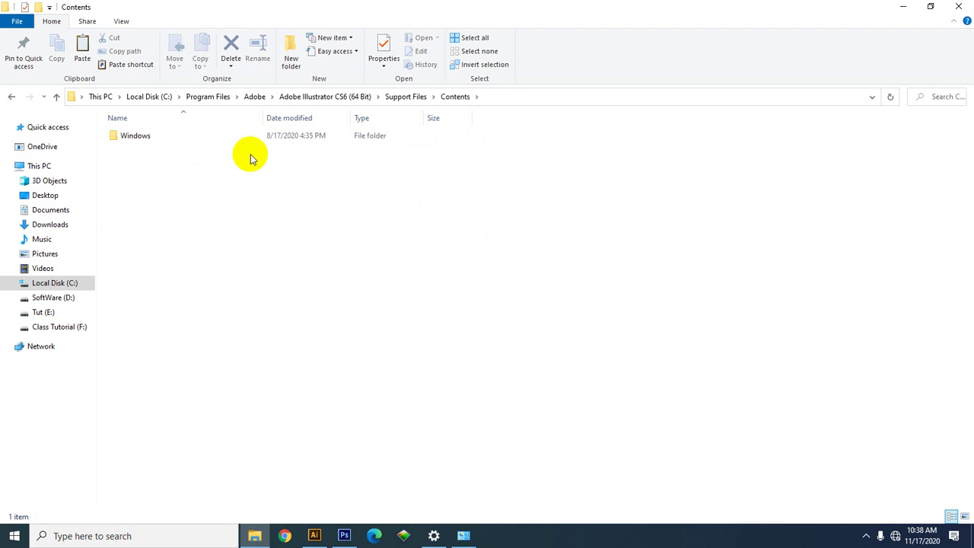
pyautogui.doubleClick(216, 144)
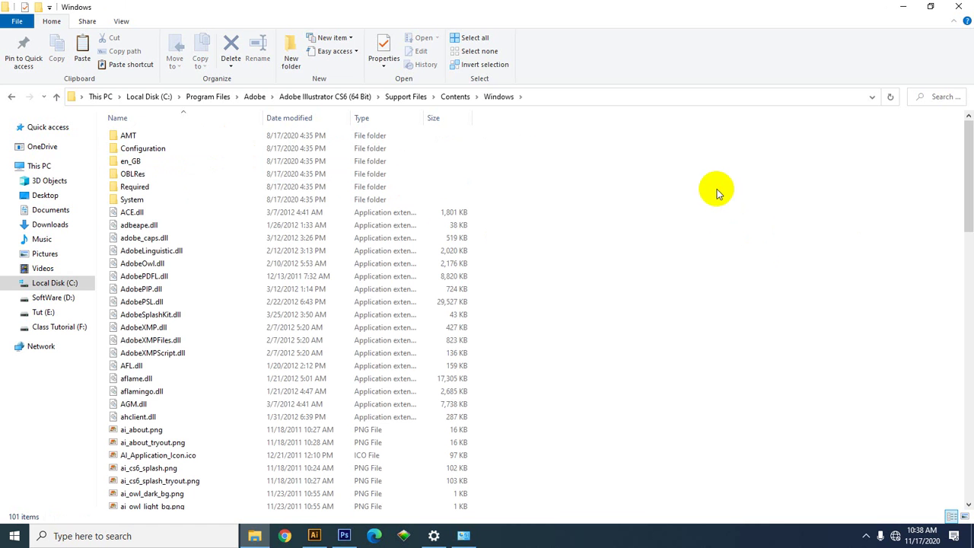
pyautogui.hotkey('ctrl', 'v')
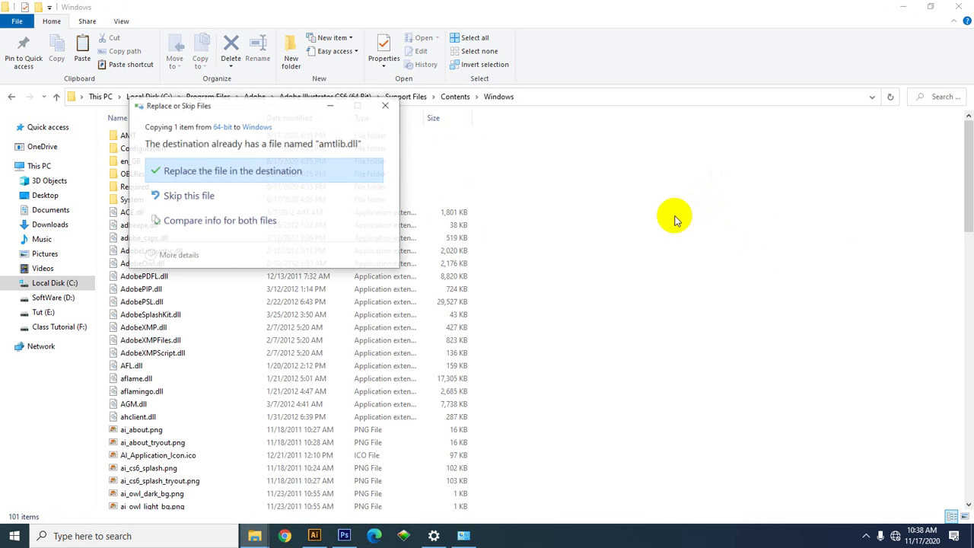
pyautogui.press('Escape')
pyautogui.rightClick(642, 192)
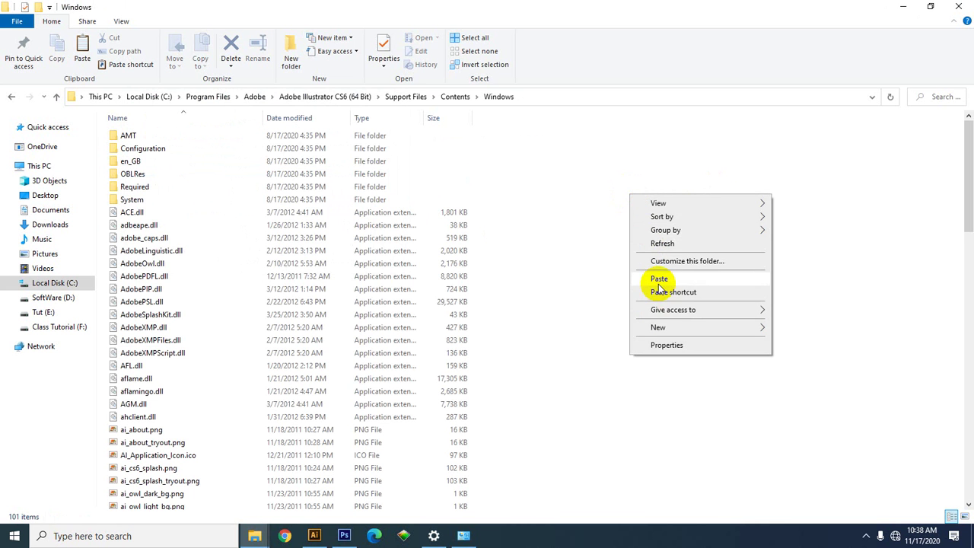
pyautogui.click(659, 282)
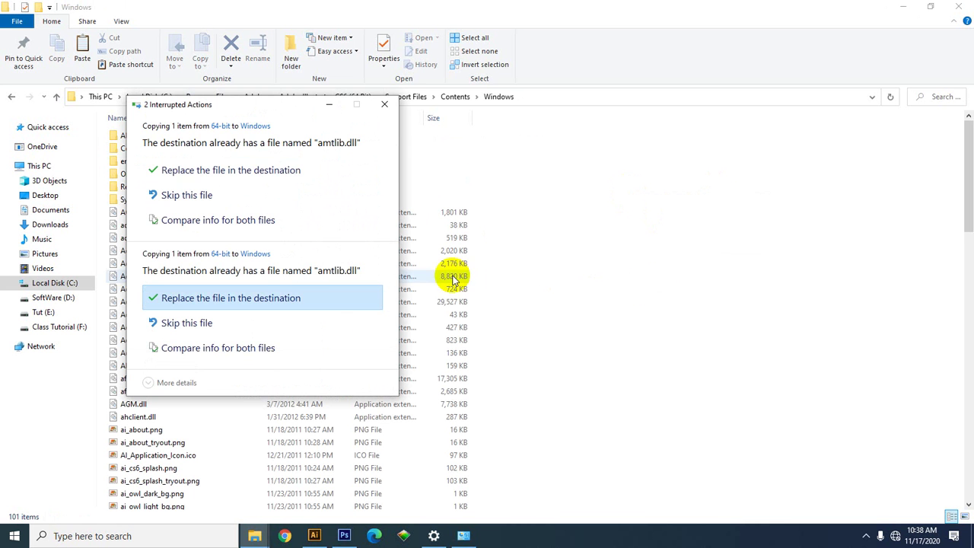
pyautogui.click(384, 105)
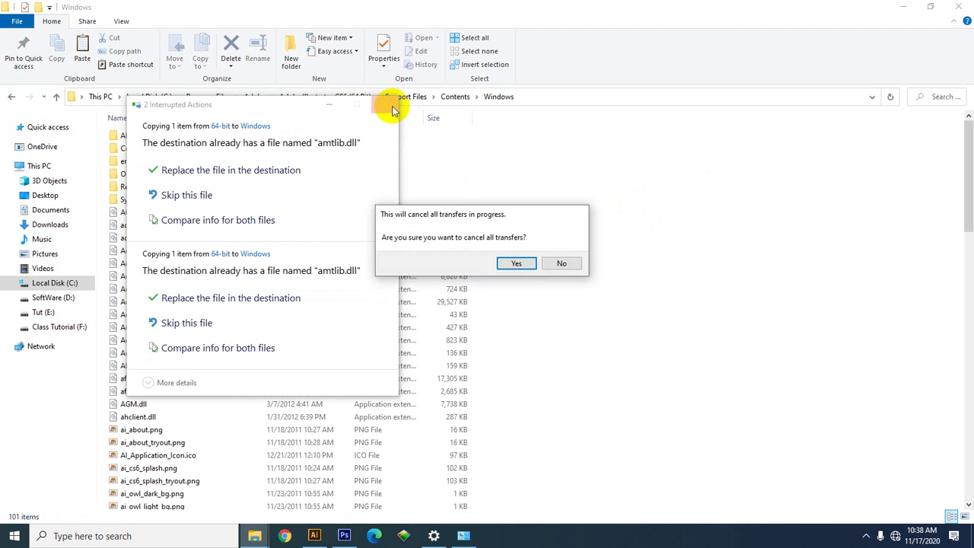
pyautogui.click(517, 263)
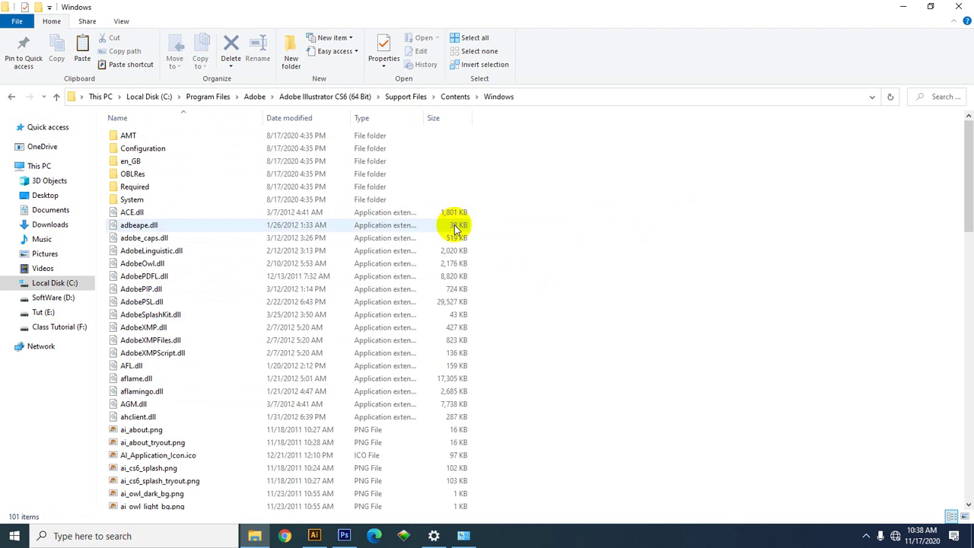
# Step: Try to paste amtlib.dll into Illustrator's Windows folder, replacing the existing file, and dismiss the administrator permission request
pyautogui.rightClick(683, 229)
pyautogui.click(717, 308)
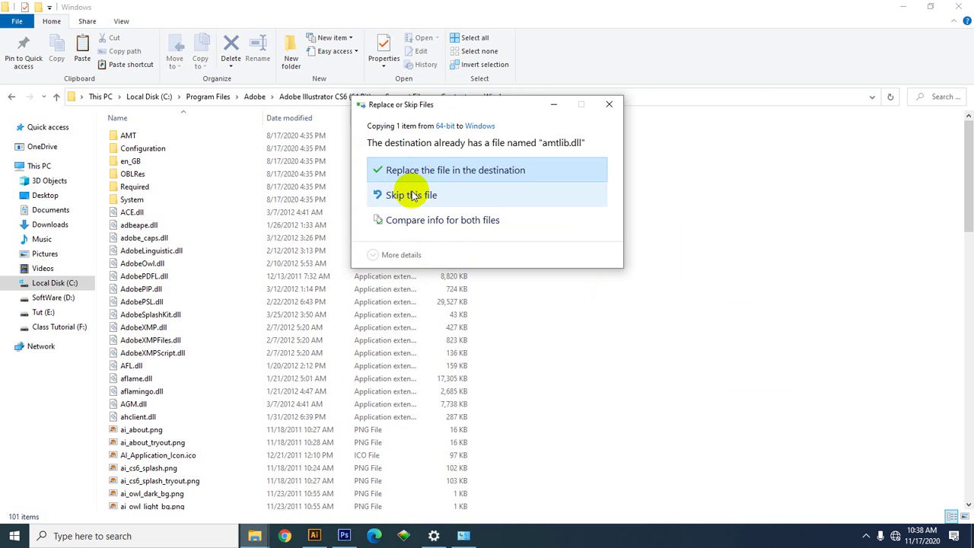
pyautogui.click(447, 172)
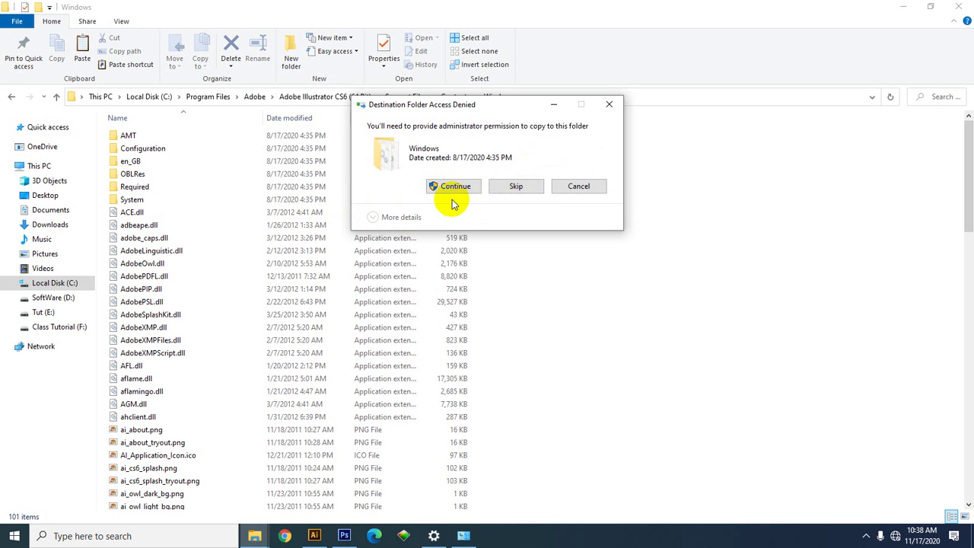
pyautogui.click(608, 105)
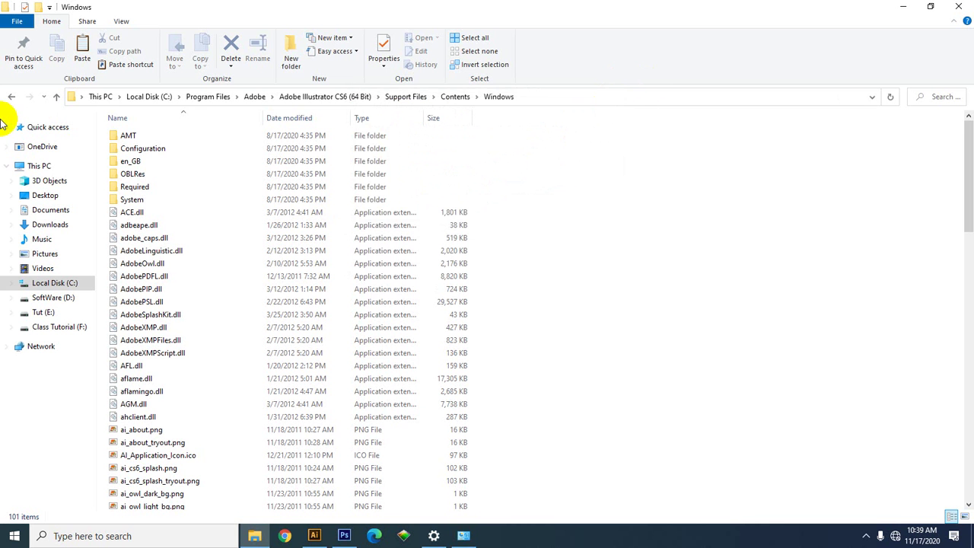
# Step: Go back to C:\Program Files\Adobe and open the Adobe Photoshop CS6 (64 Bit) folder
pyautogui.click(7, 96)
pyautogui.click(10, 97)
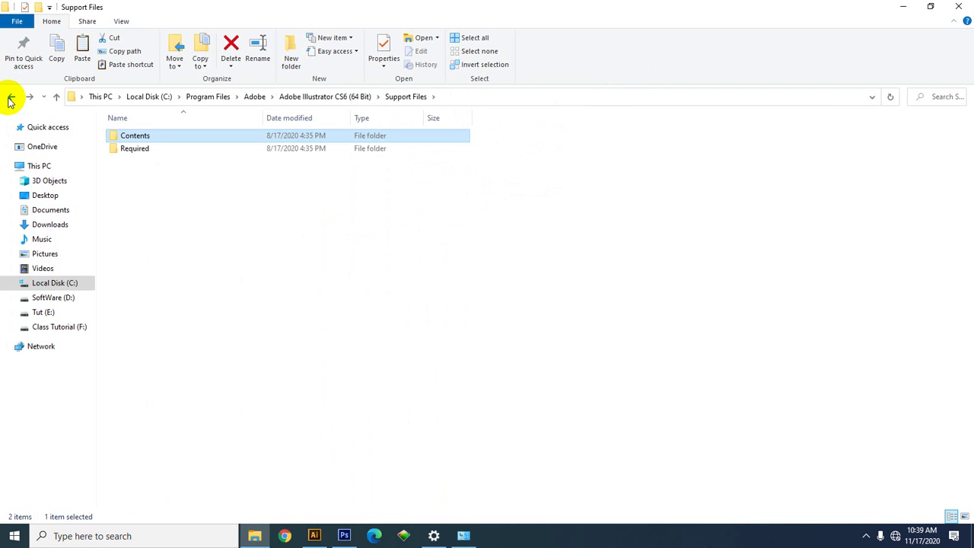
pyautogui.click(10, 97)
pyautogui.click(10, 98)
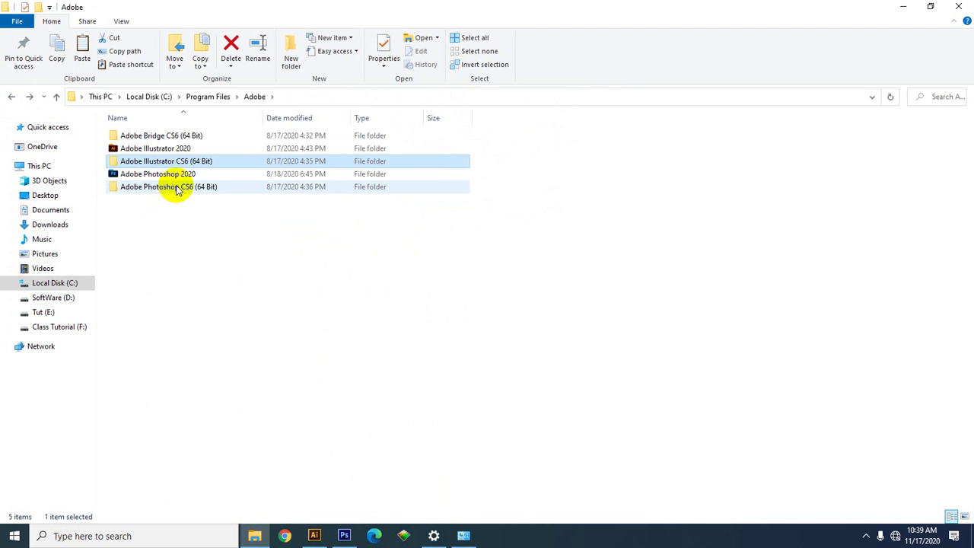
pyautogui.click(176, 190)
pyautogui.doubleClick(176, 190)
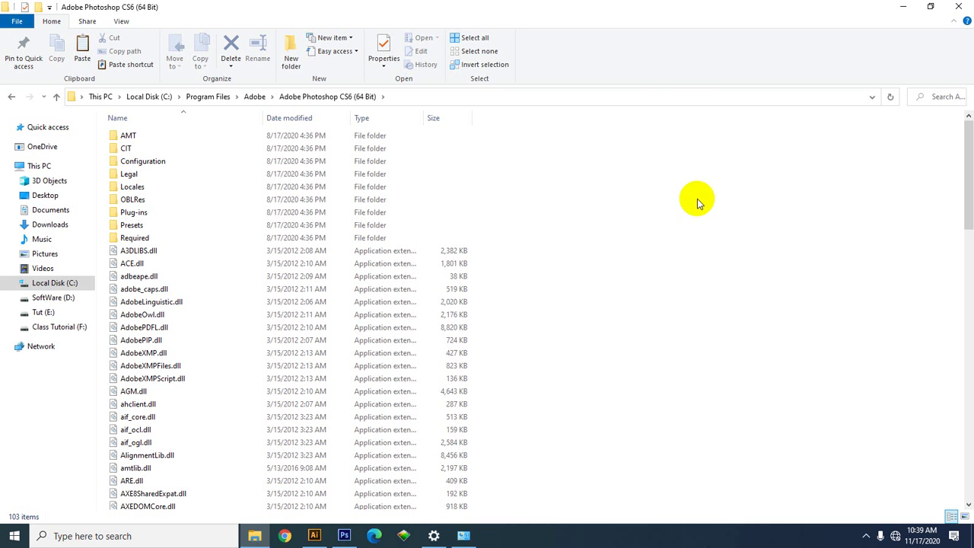
# Step: Try to paste amtlib.dll into the Adobe Photoshop CS6 (64 Bit) folder, replacing the existing file, and dismiss the administrator permission request
pyautogui.rightClick(639, 203)
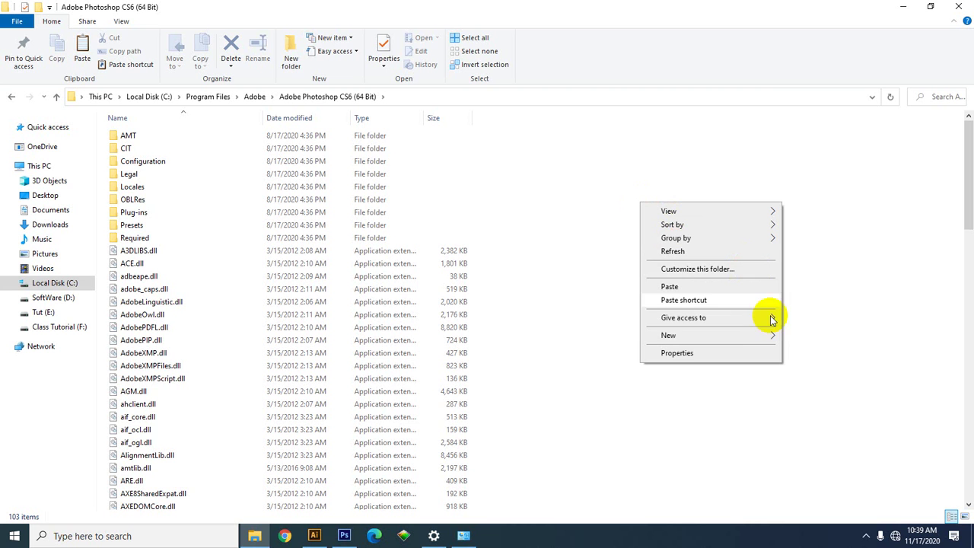
pyautogui.click(690, 290)
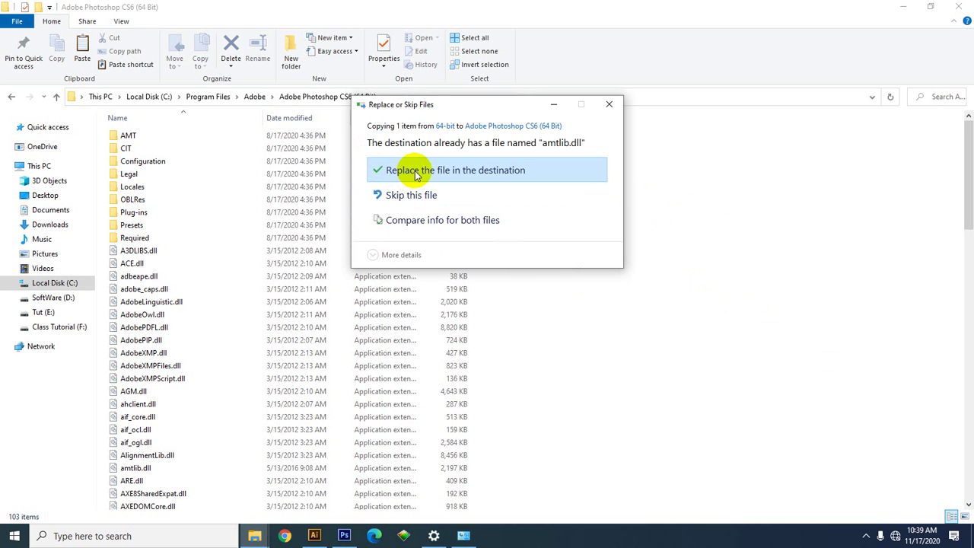
pyautogui.click(409, 173)
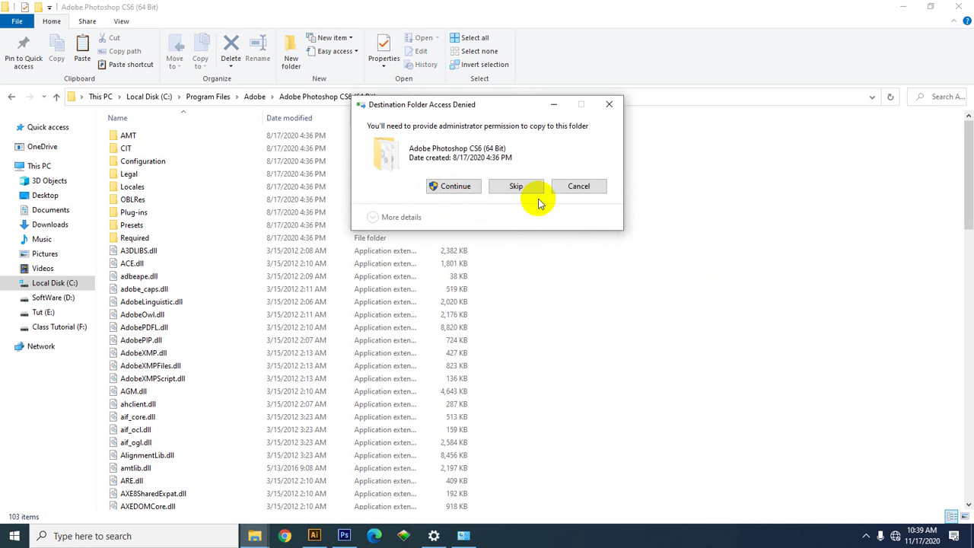
pyautogui.click(609, 106)
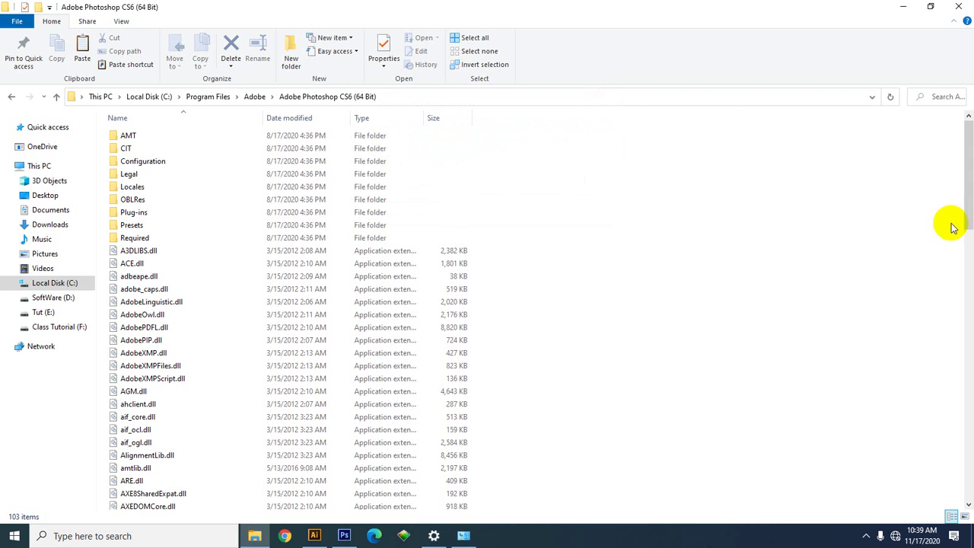
# Step: Switch to the Network Connections window and enable the disabled Ethernet adapter
pyautogui.click(895, 536)
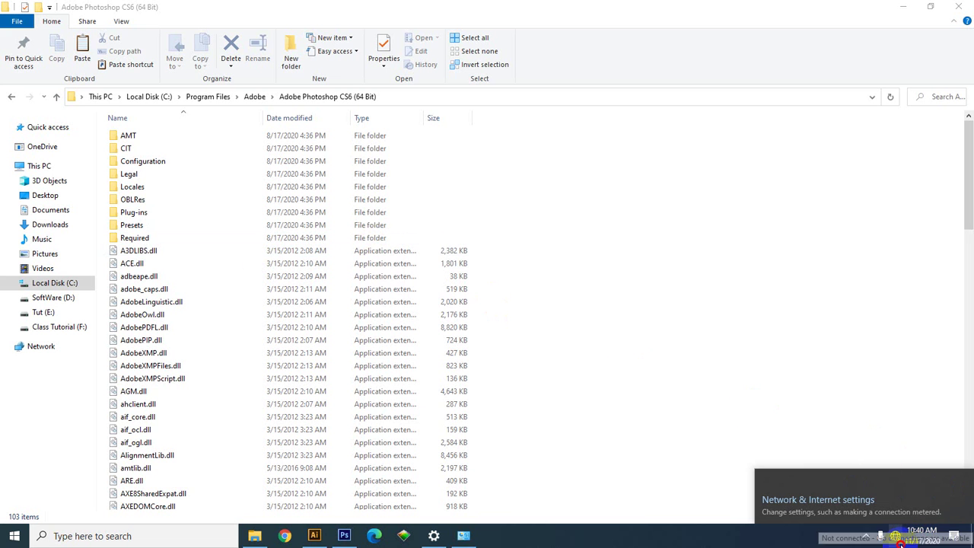
pyautogui.click(899, 545)
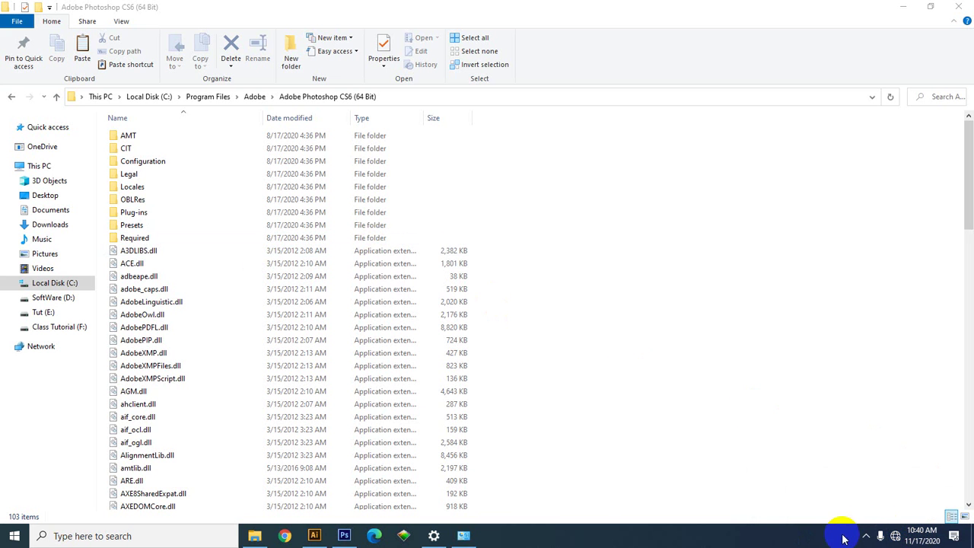
pyautogui.click(899, 542)
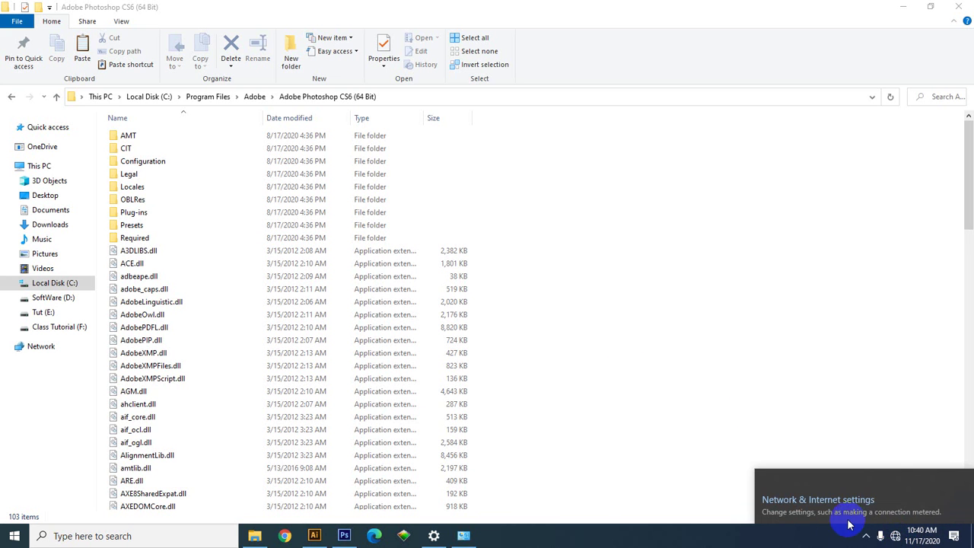
pyautogui.click(465, 535)
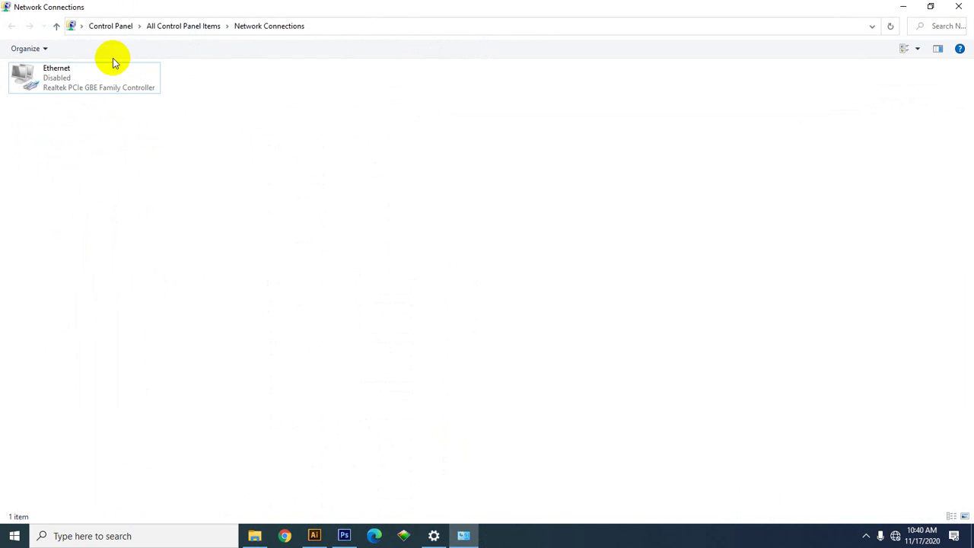
pyautogui.click(67, 84)
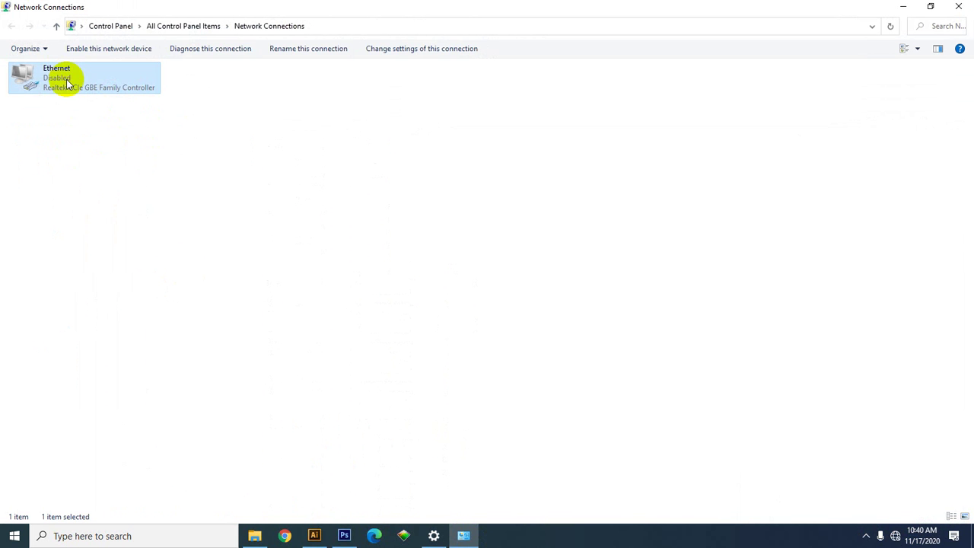
pyautogui.doubleClick(67, 84)
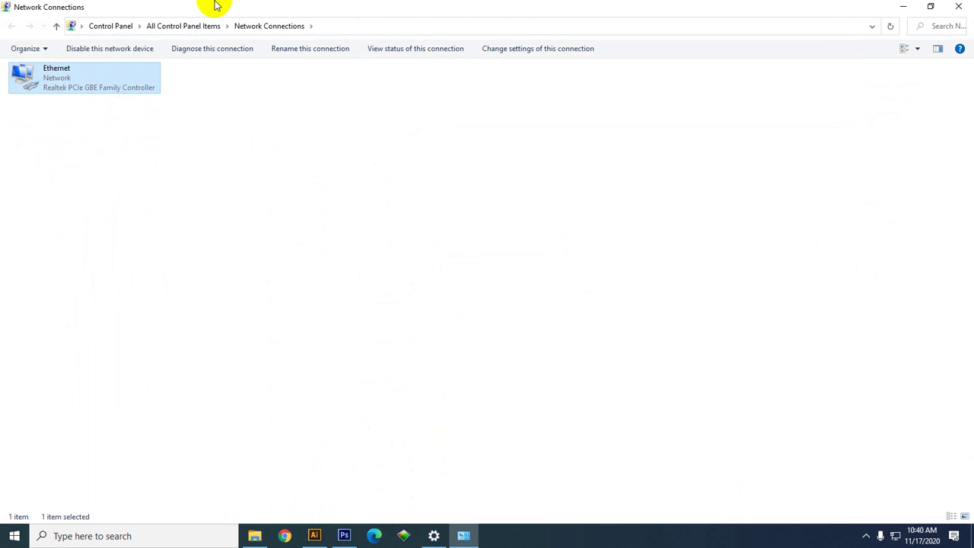
# Step: Close the Network Connections and Photoshop CS6 folder windows and refresh the desktop
pyautogui.click(970, 7)
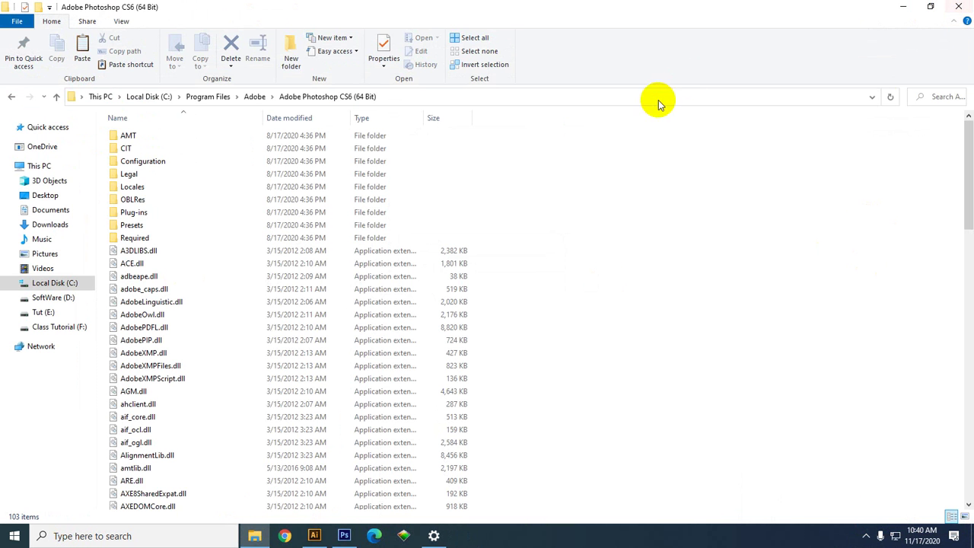
pyautogui.click(960, 8)
pyautogui.rightClick(481, 86)
pyautogui.click(509, 114)
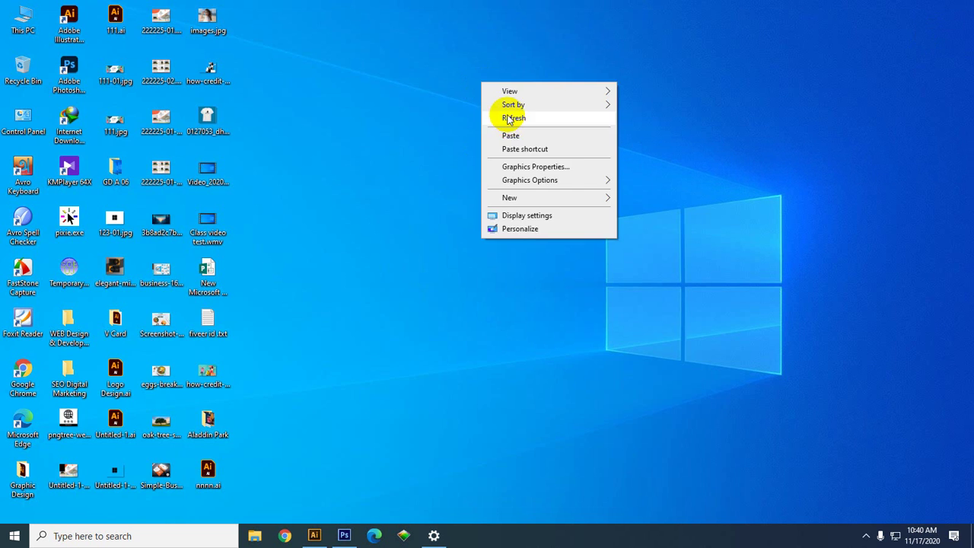
pyautogui.rightClick(433, 89)
pyautogui.click(473, 125)
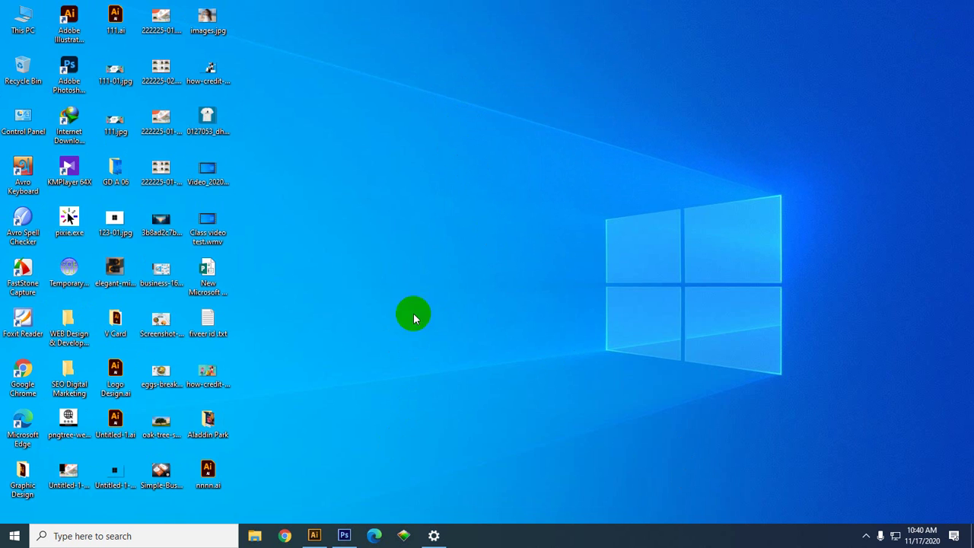
pyautogui.rightClick(390, 212)
pyautogui.click(435, 250)
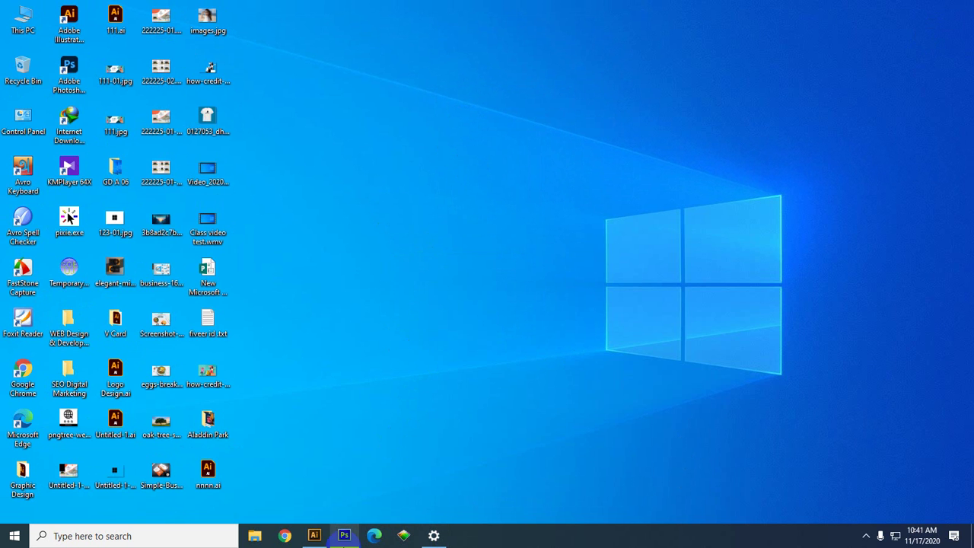
pyautogui.moveTo(327, 540)
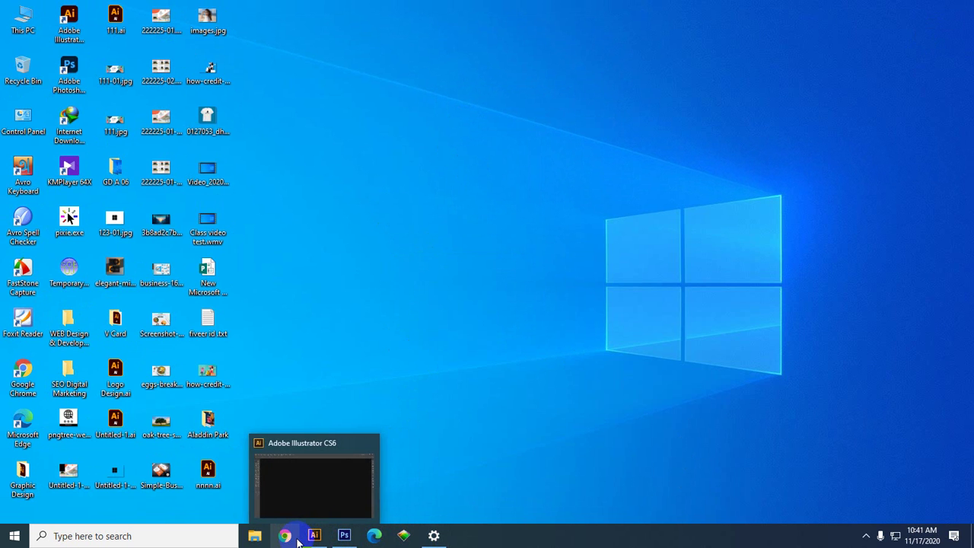
pyautogui.click(295, 535)
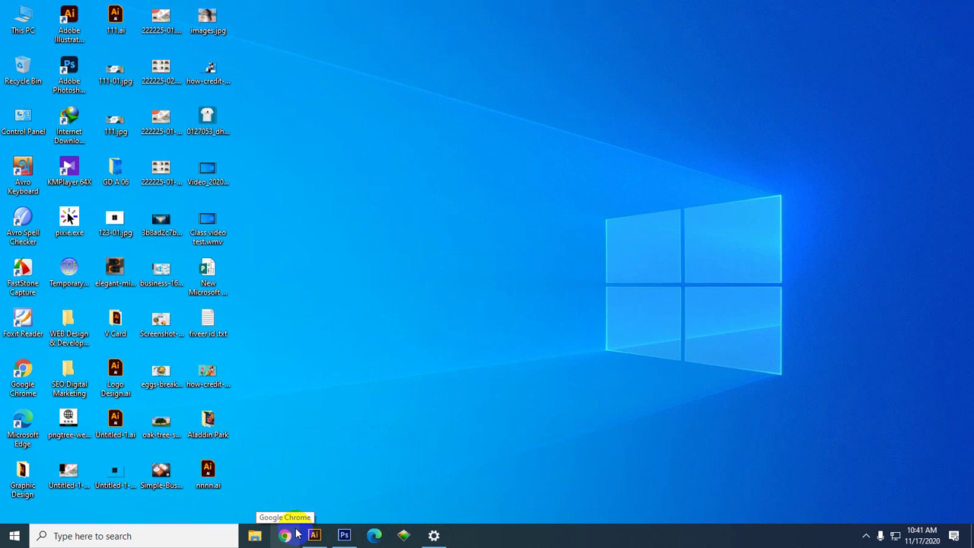
pyautogui.click(297, 535)
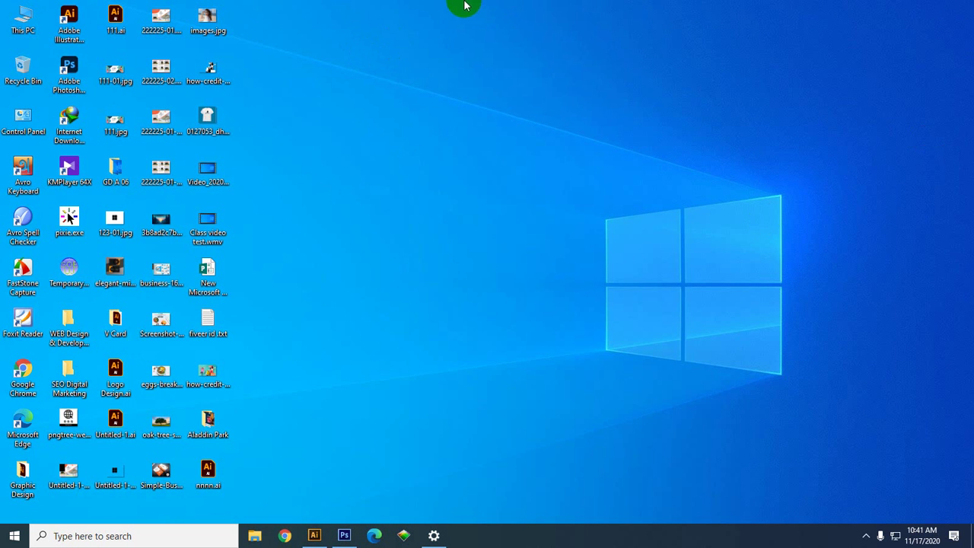
pyautogui.rightClick(488, 48)
pyautogui.click(505, 57)
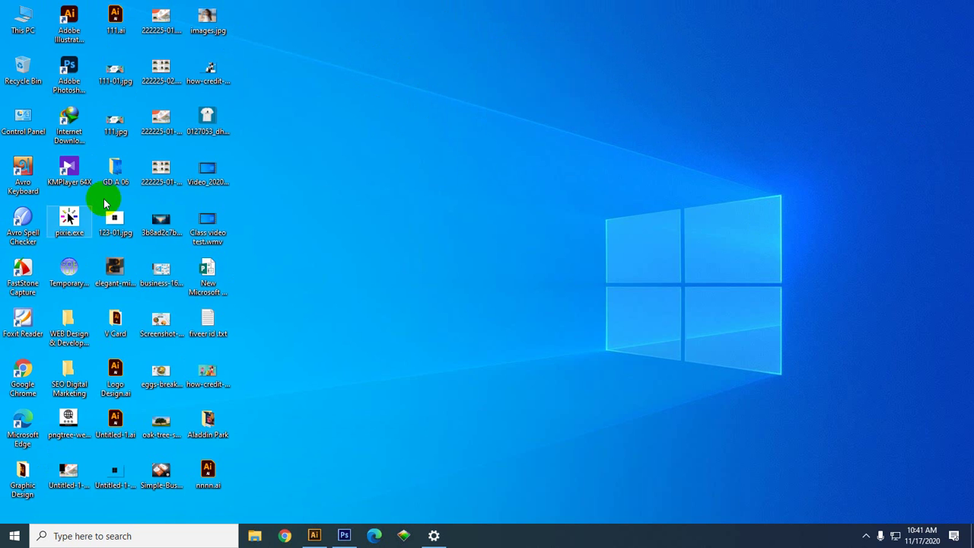
pyautogui.rightClick(364, 70)
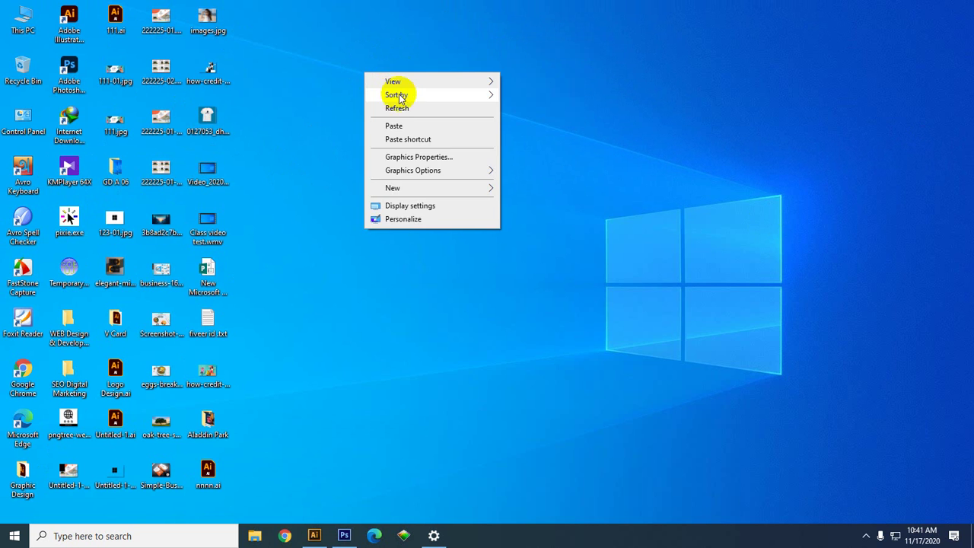
pyautogui.click(397, 104)
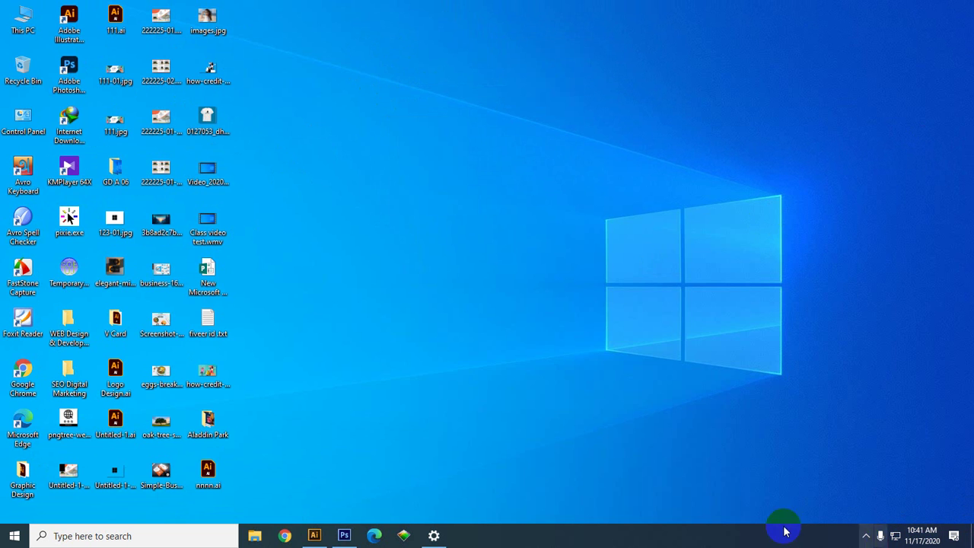
pyautogui.click(865, 535)
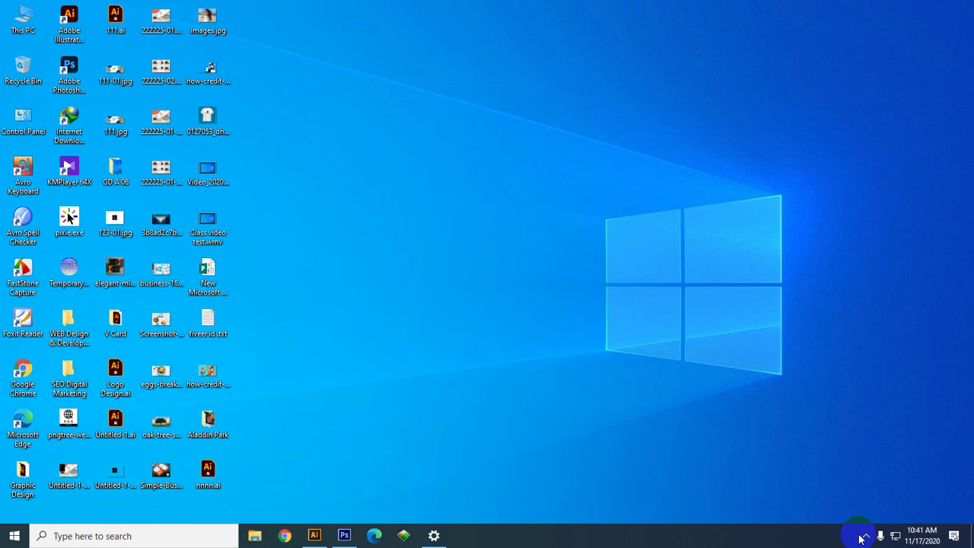